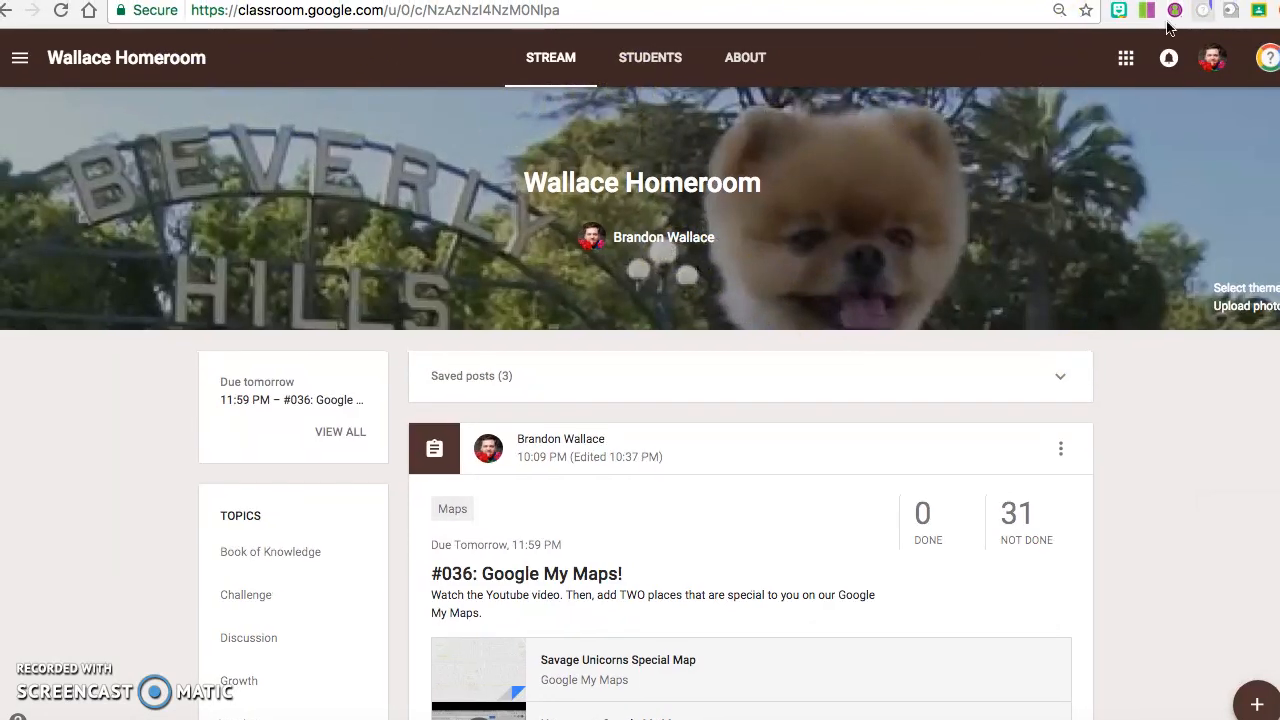
Step: Open the class's About page, which lists the Weebly Blog Website link among the materials
left_click(743, 60)
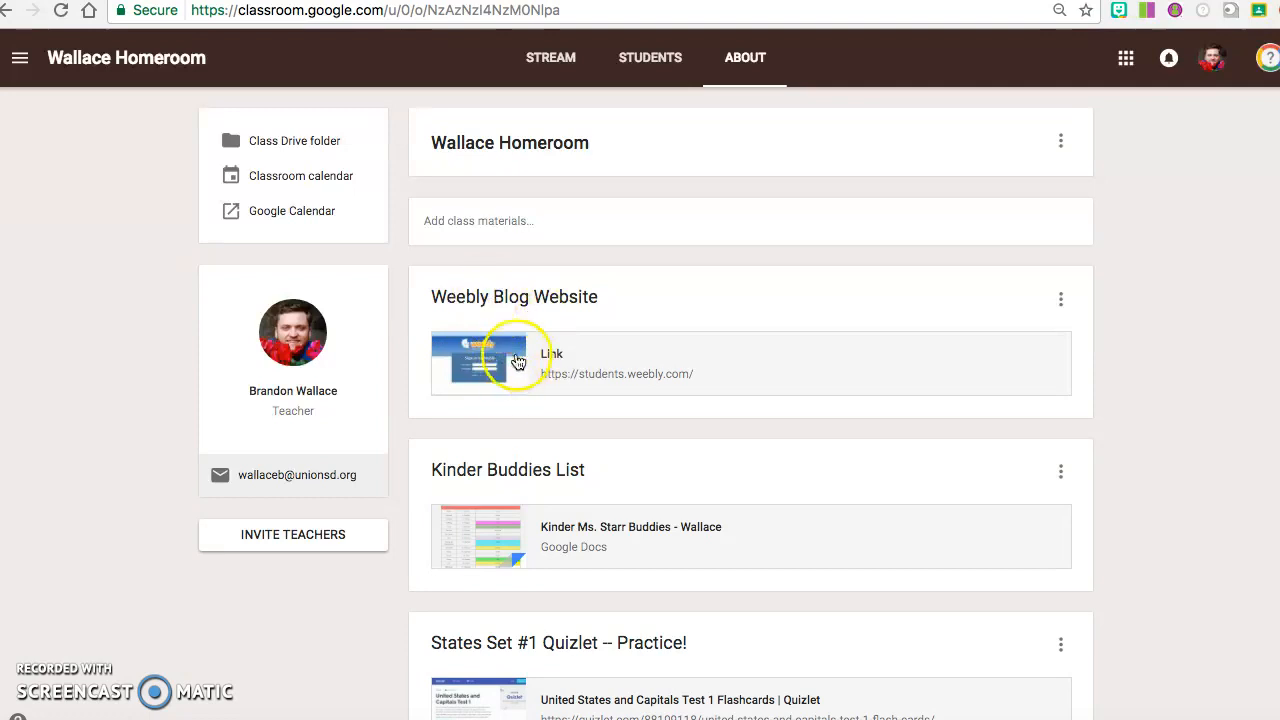
scroll(508, 367, "down", 3)
scroll(511, 371, "up", 3)
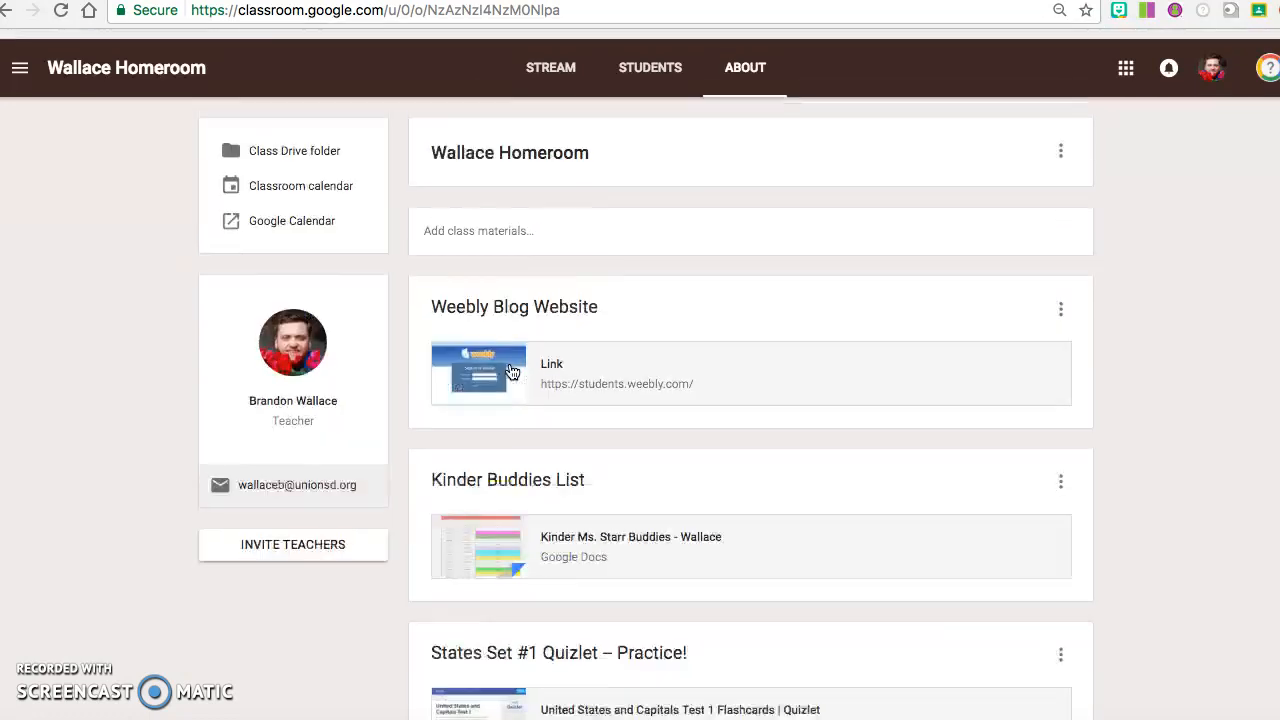
scroll(549, 406, "down", 3)
scroll(500, 366, "up", 4)
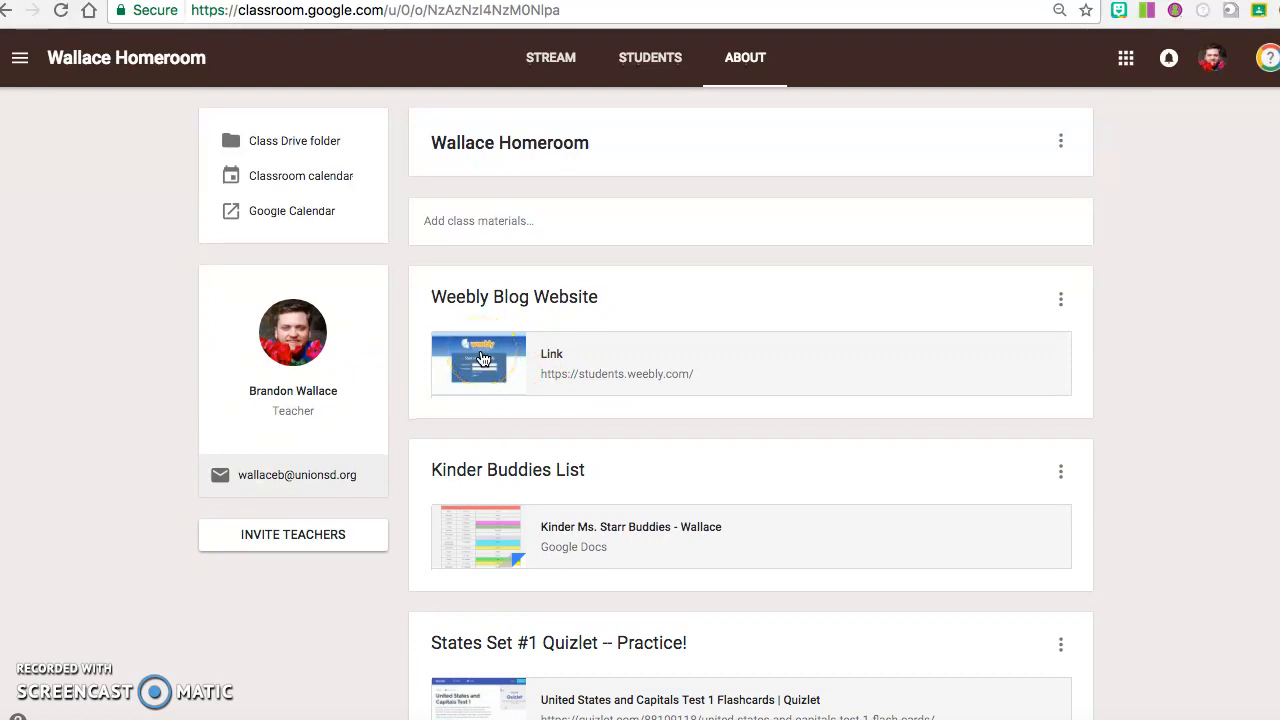
Step: Follow the Weebly Blog Website link and log in with the student username and password
left_click(510, 378)
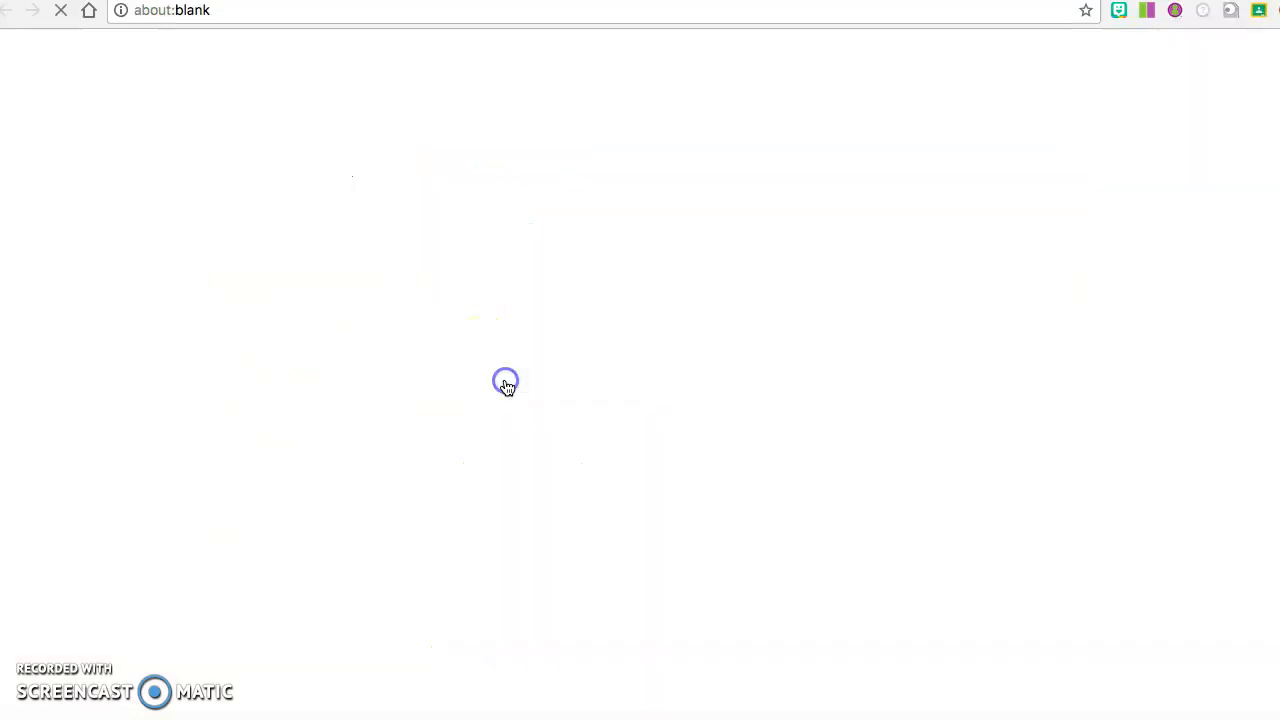
left_click(604, 361)
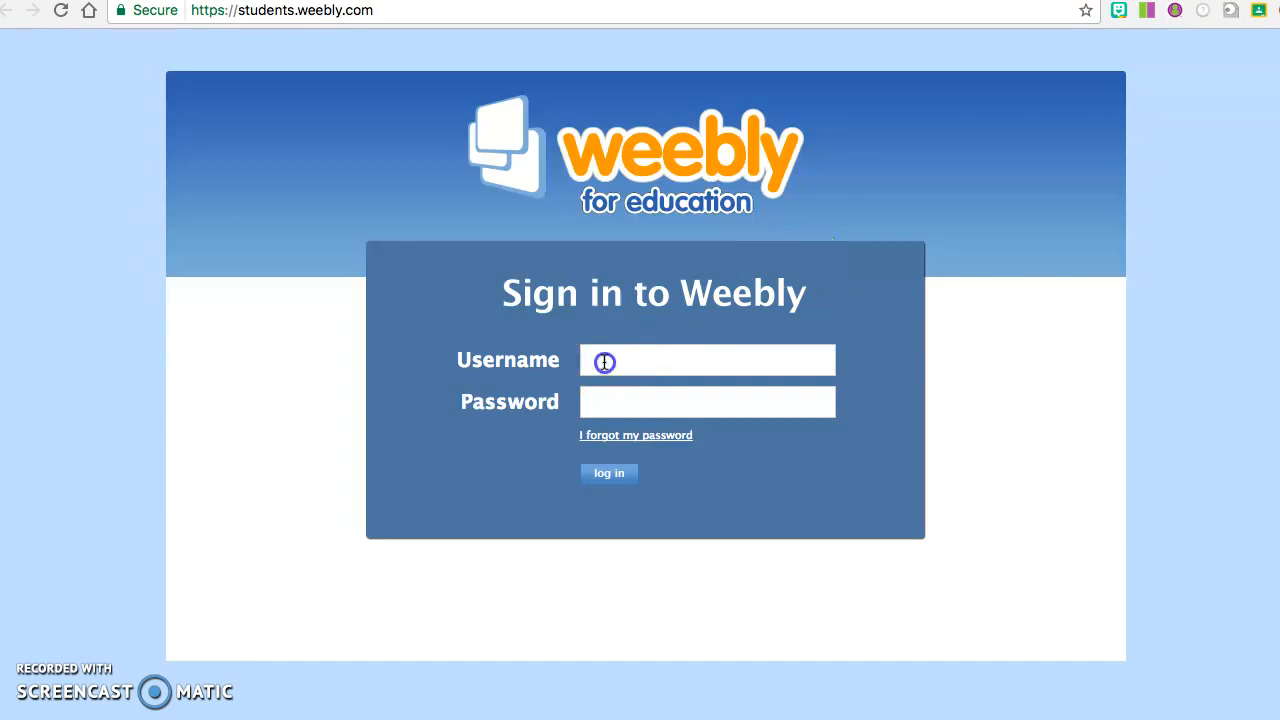
left_click(1068, 224)
left_click(654, 357)
type("samelia130")
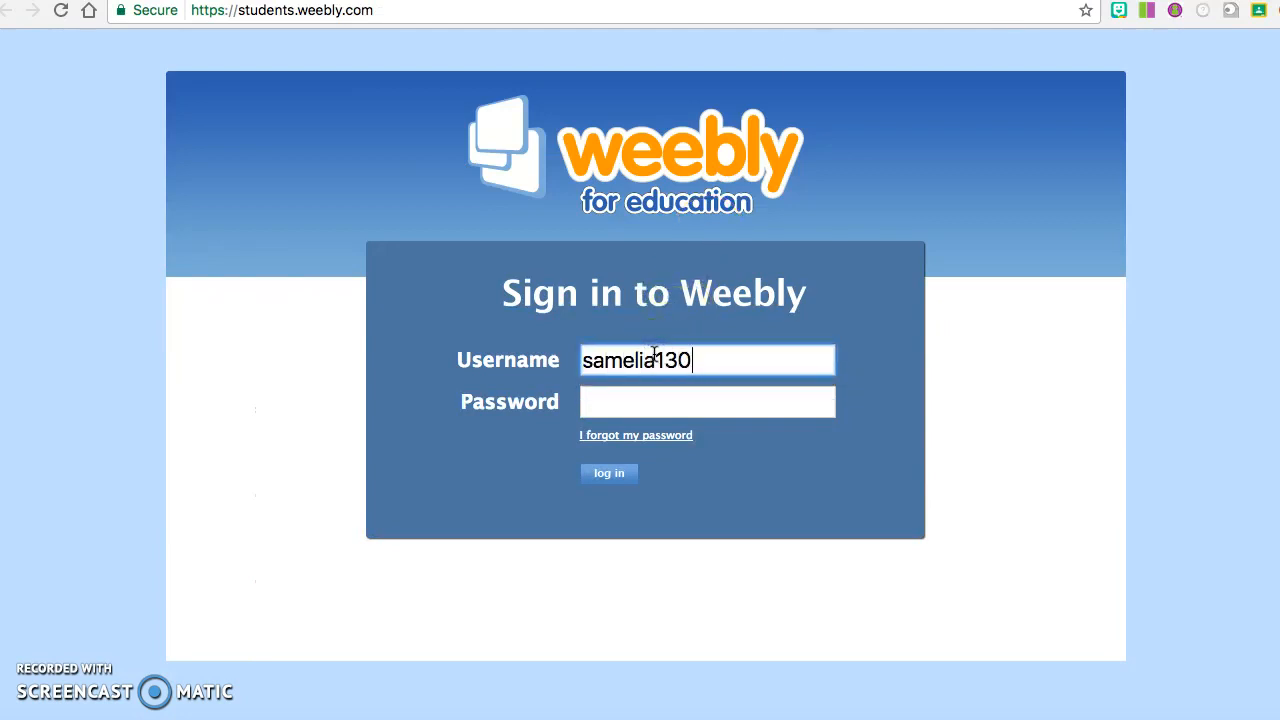
left_click(600, 400)
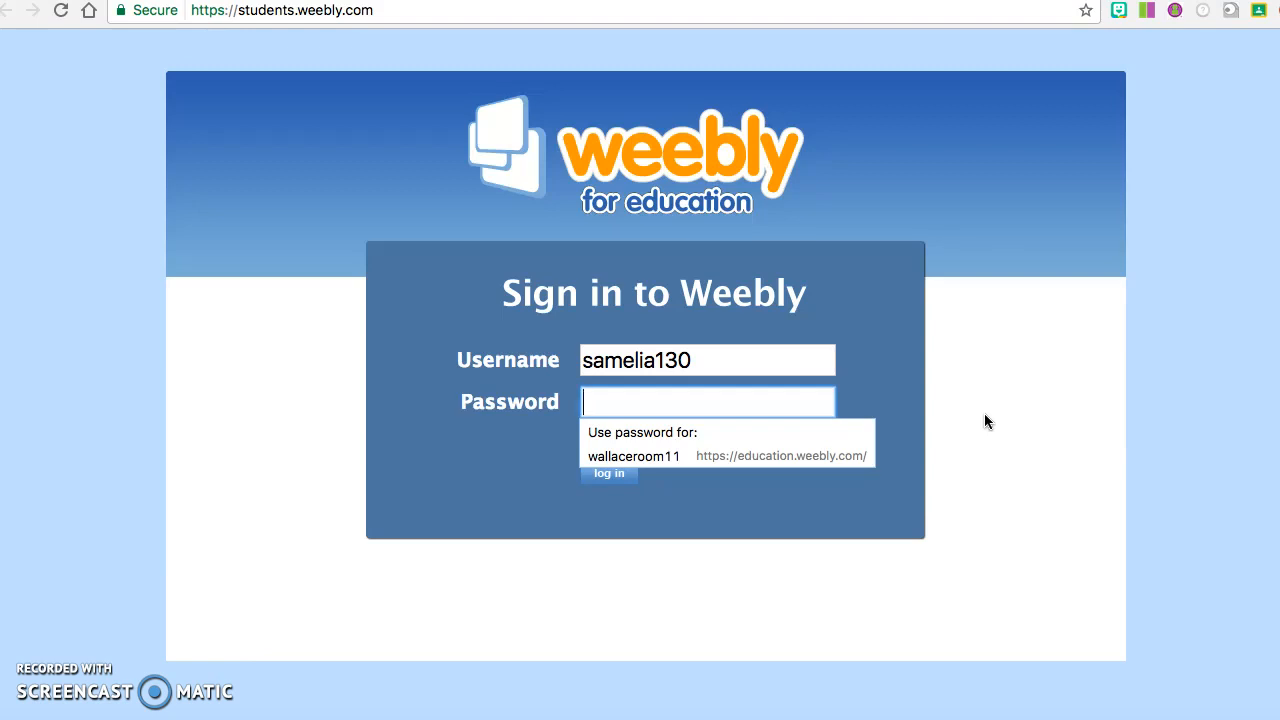
type("***")
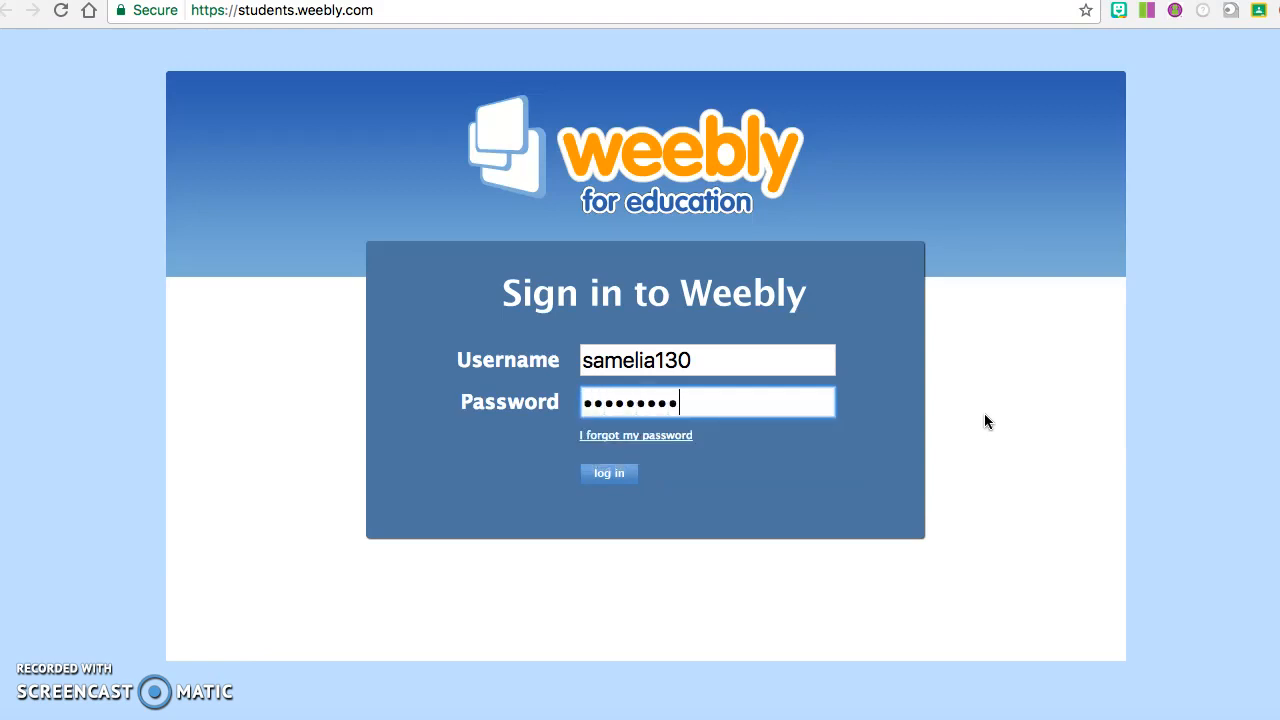
type("**")
left_click(603, 474)
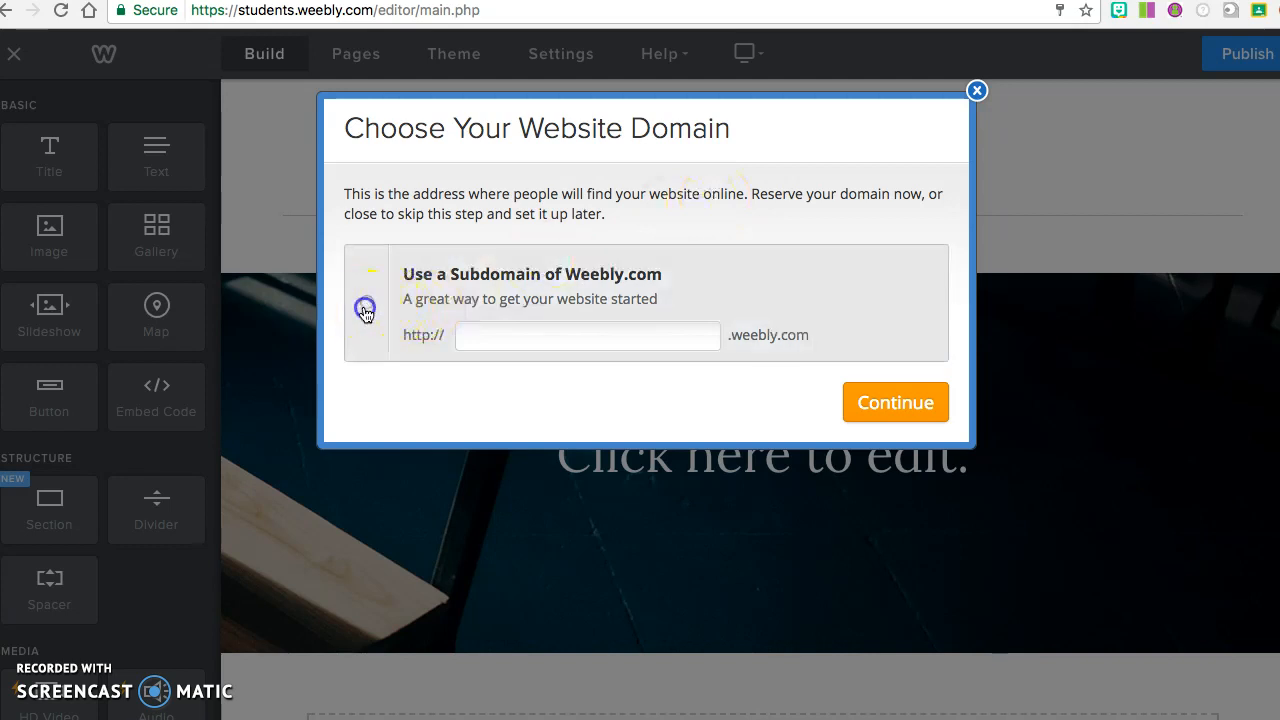
Step: Enter the teacher's name as the weebly.com subdomain and confirm it shows Available
left_click(509, 335)
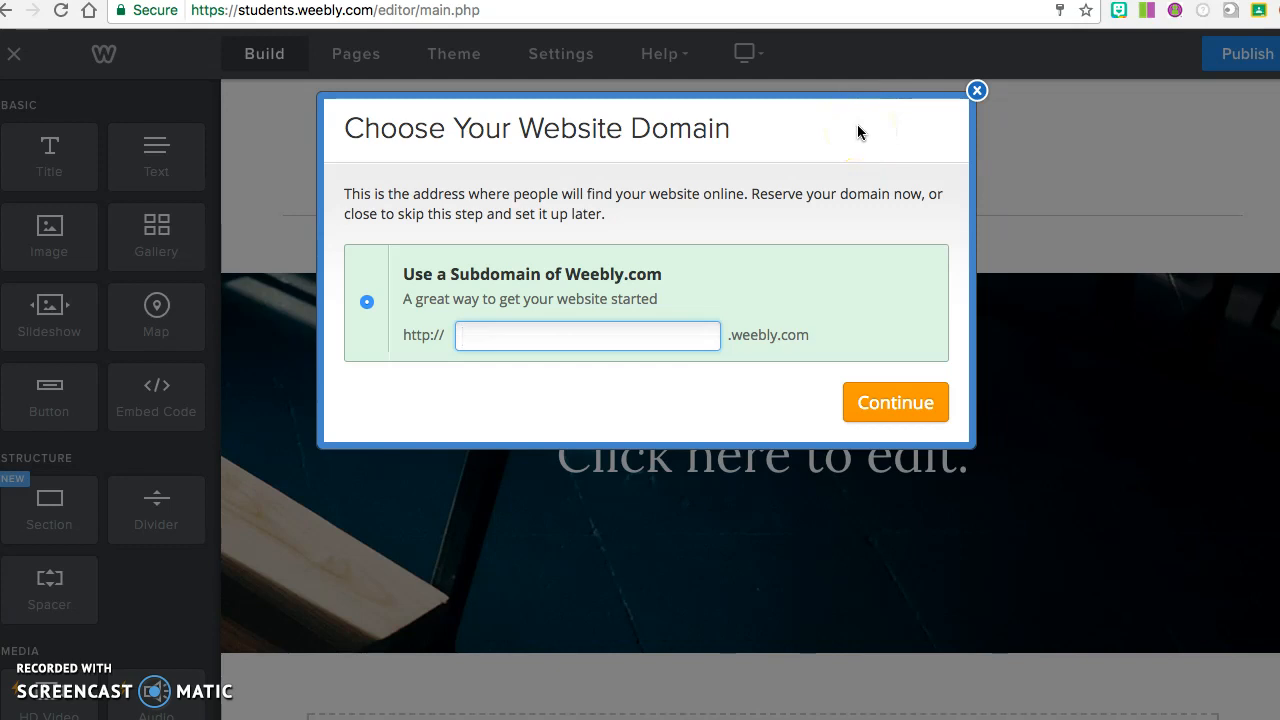
type("missshaylee")
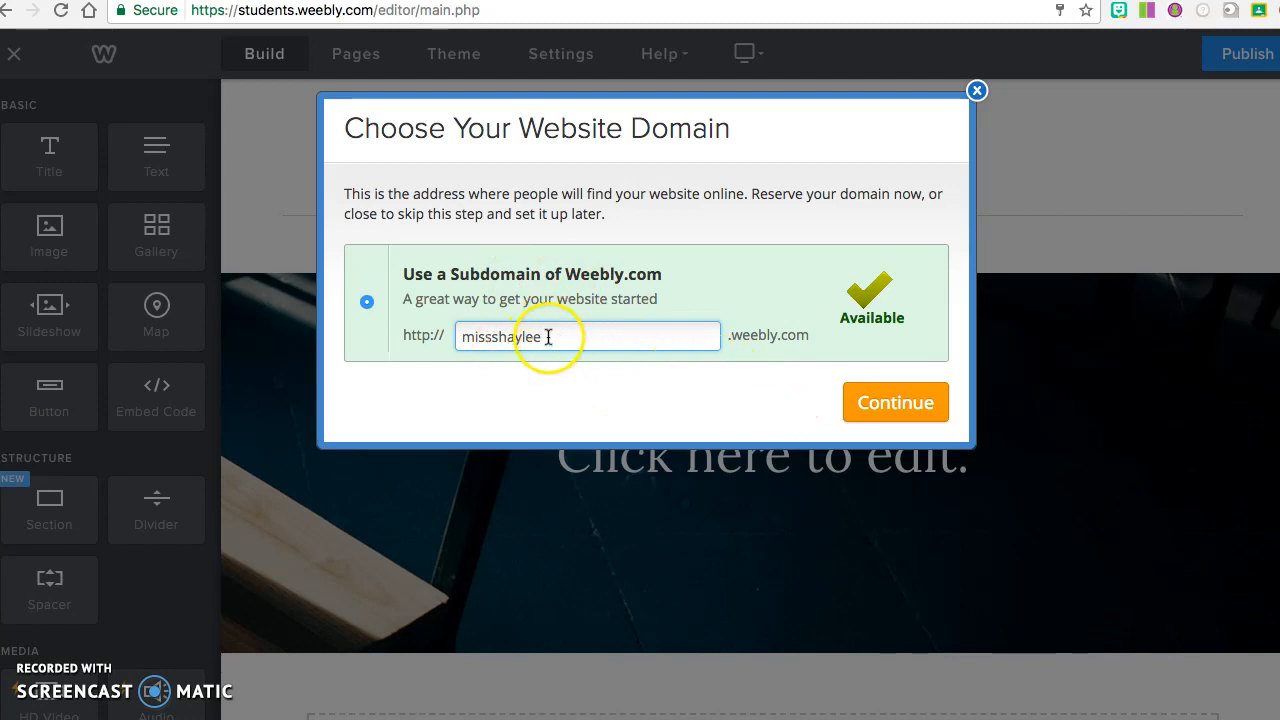
left_click_drag(548, 337, 451, 334)
left_click(725, 393)
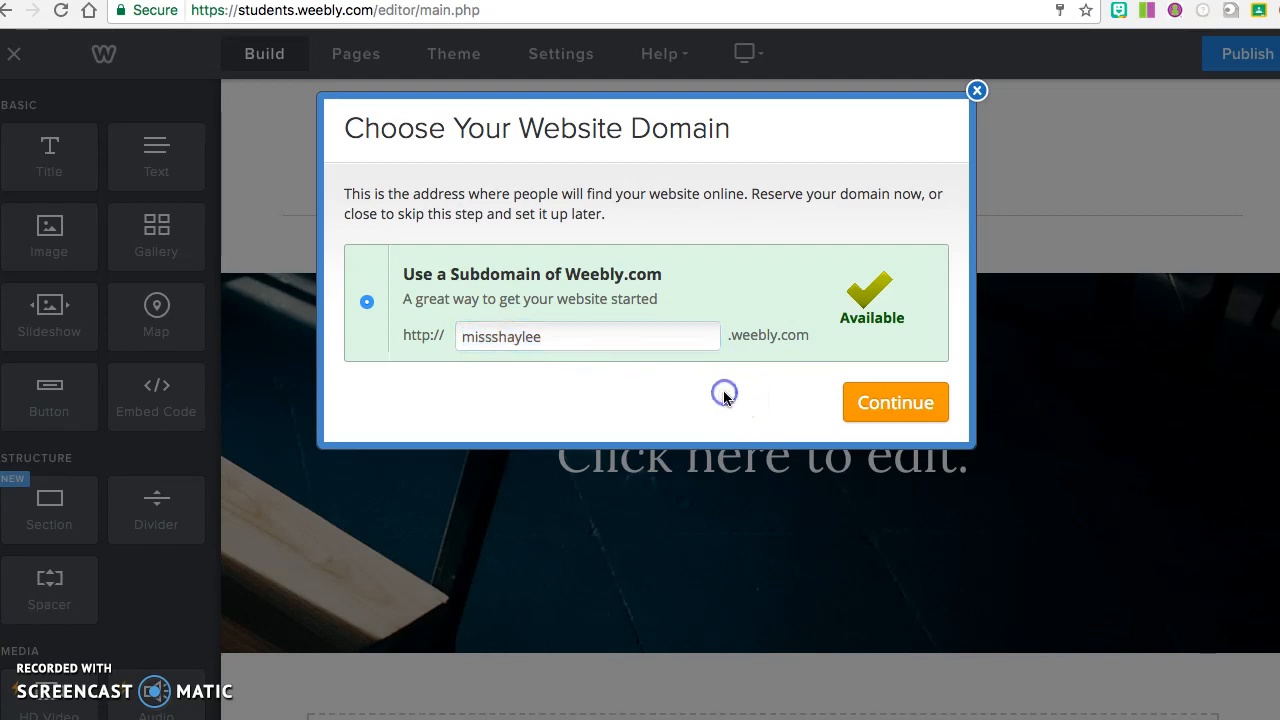
Step: Confirm the subdomain and retitle the banner headline as the teacher's name plus 'Literature Blog'
left_click(884, 412)
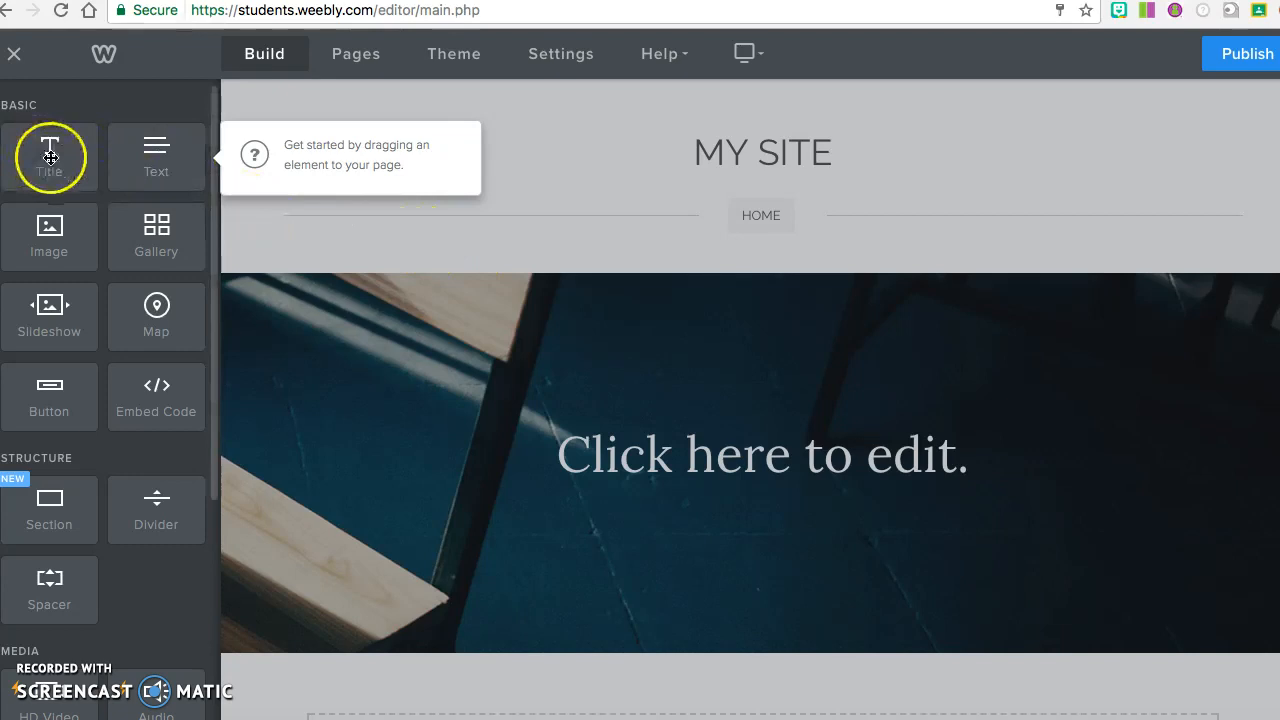
left_click(610, 229)
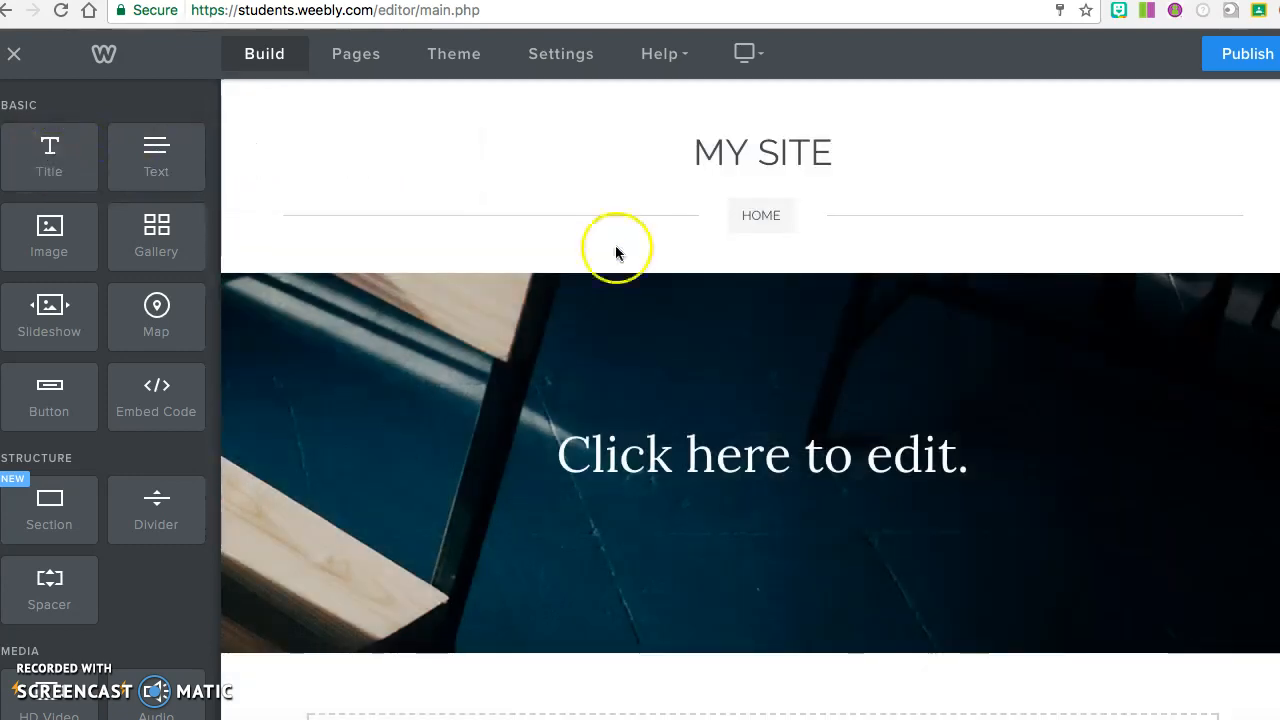
left_click(678, 455)
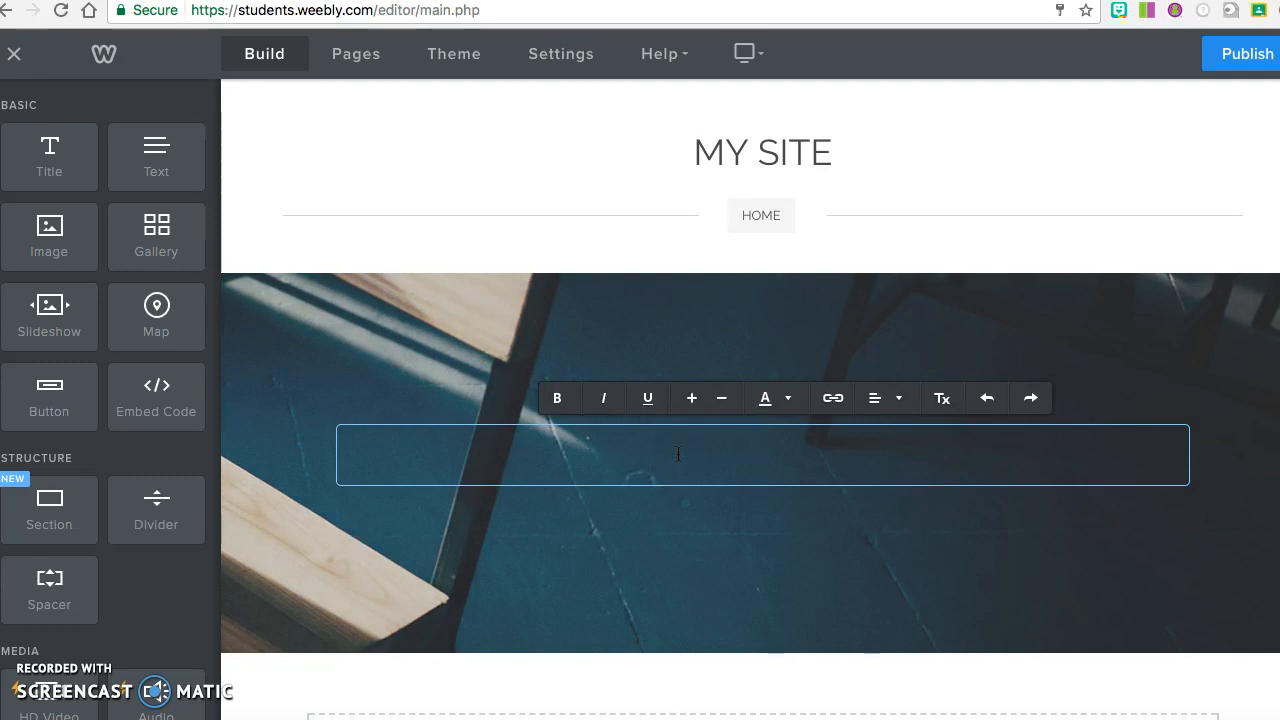
type("Miss S")
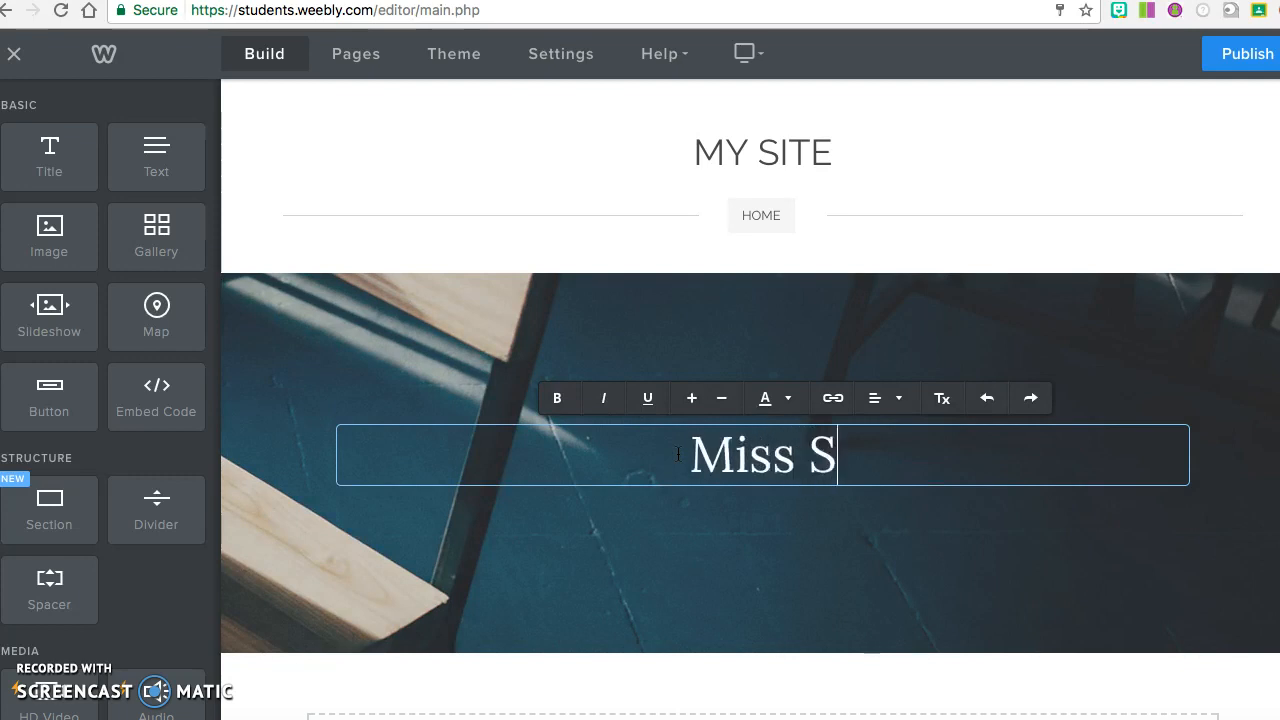
type("haylee's Literature Blog")
left_click_drag(745, 640, 640, 564)
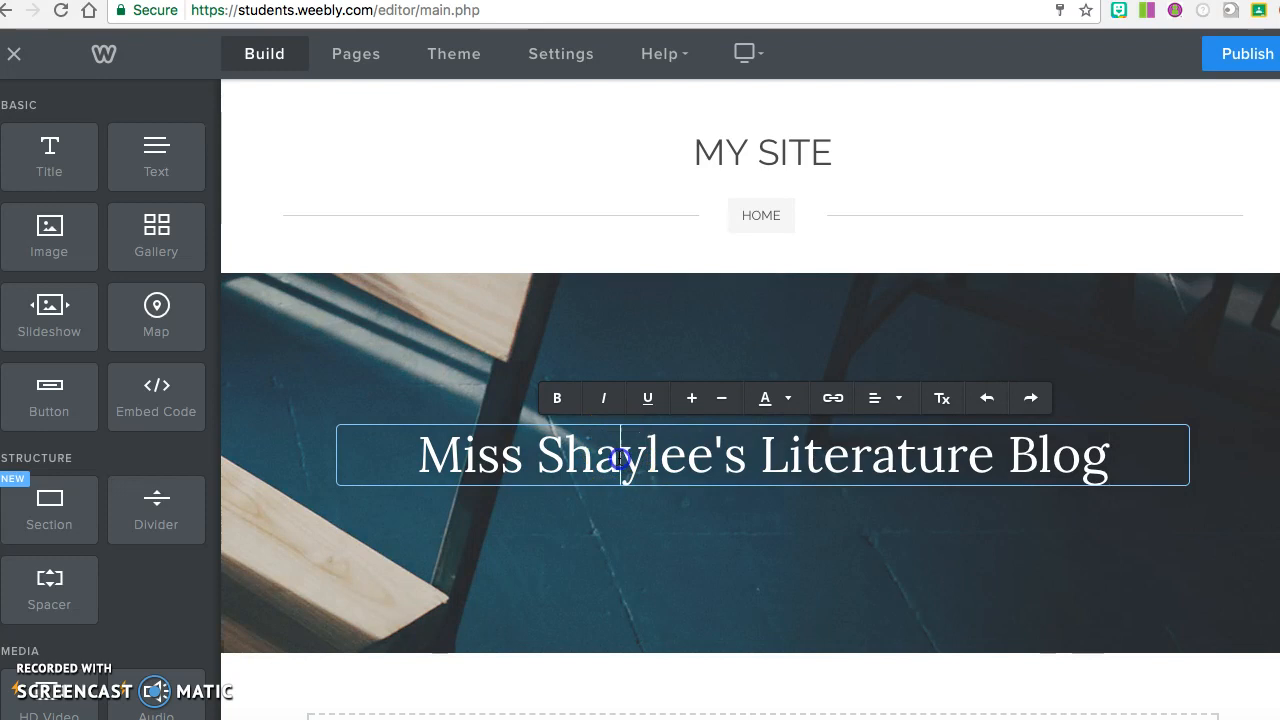
Step: Try bold, italic and underline on the headline, then colour it red
triple_click(614, 455)
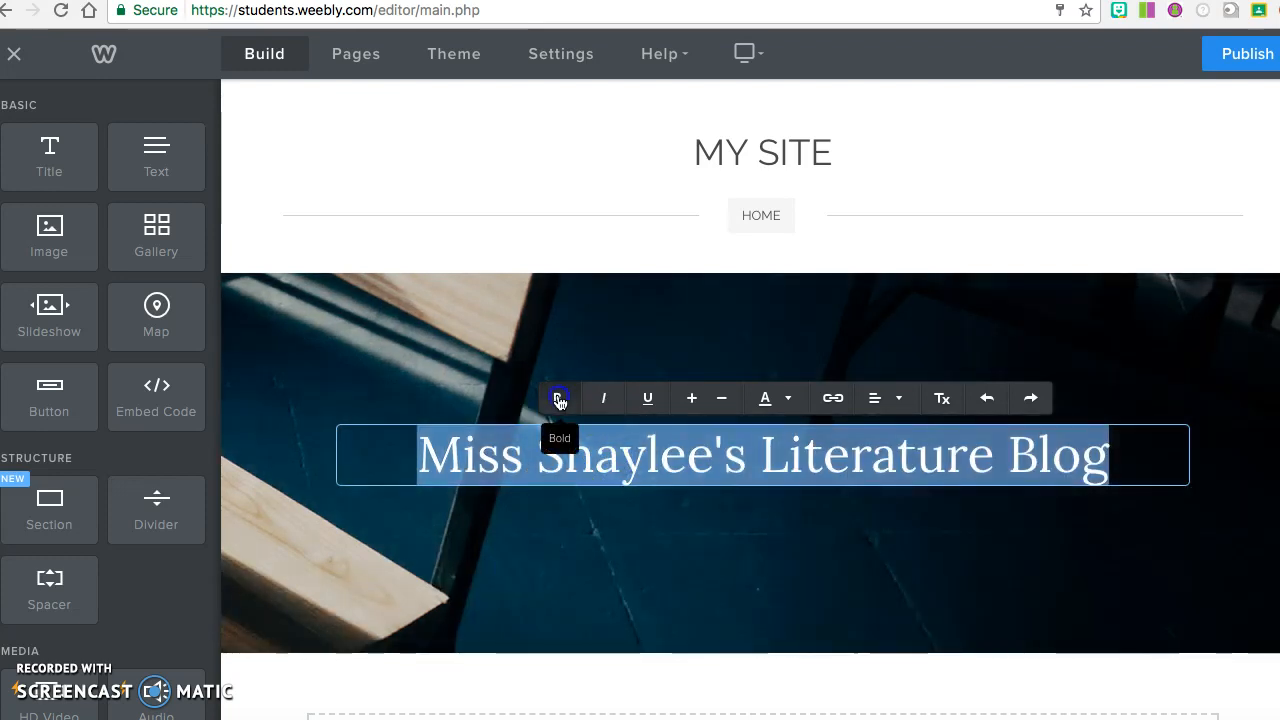
left_click(558, 399)
left_click(559, 400)
left_click(603, 399)
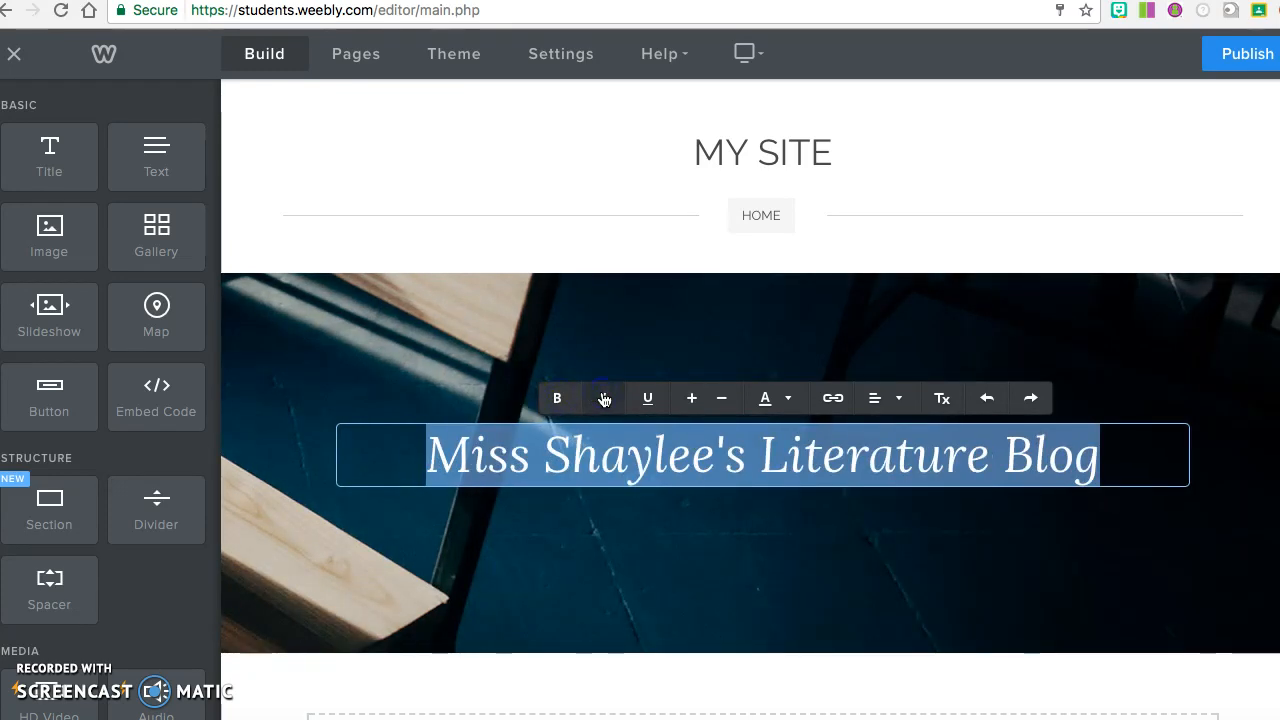
left_click(604, 399)
left_click(646, 398)
left_click(647, 398)
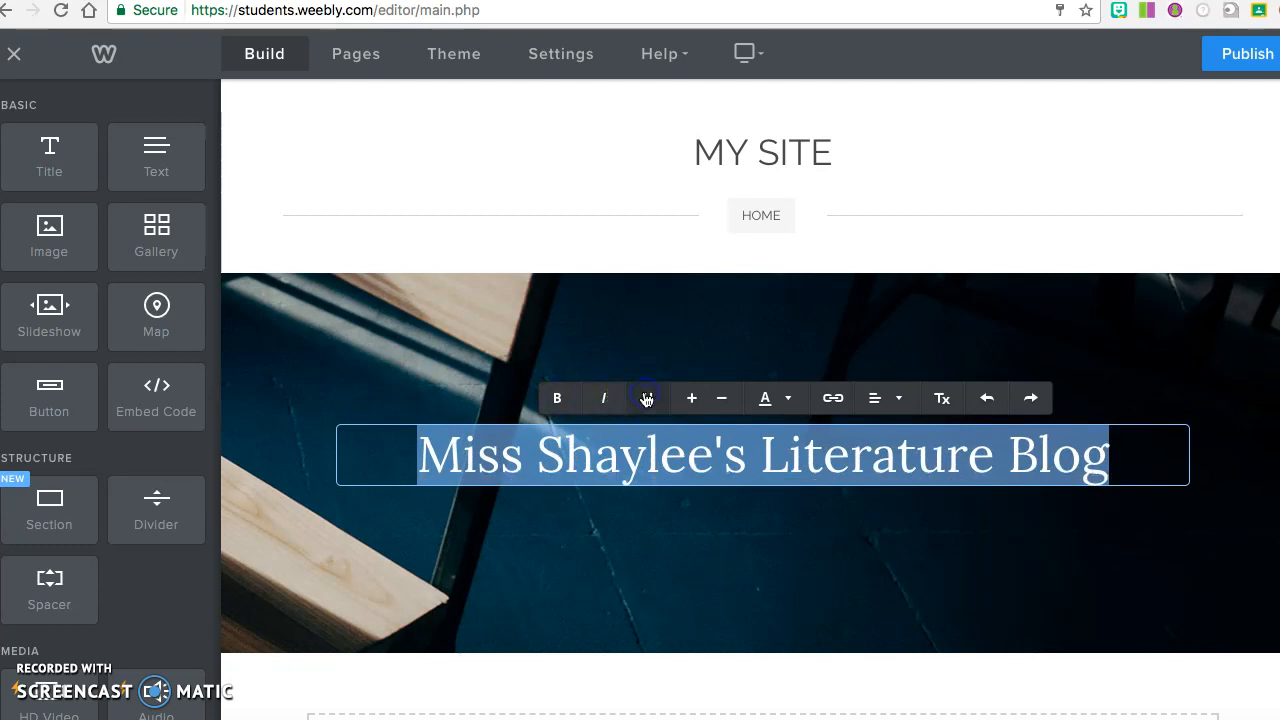
left_click(783, 404)
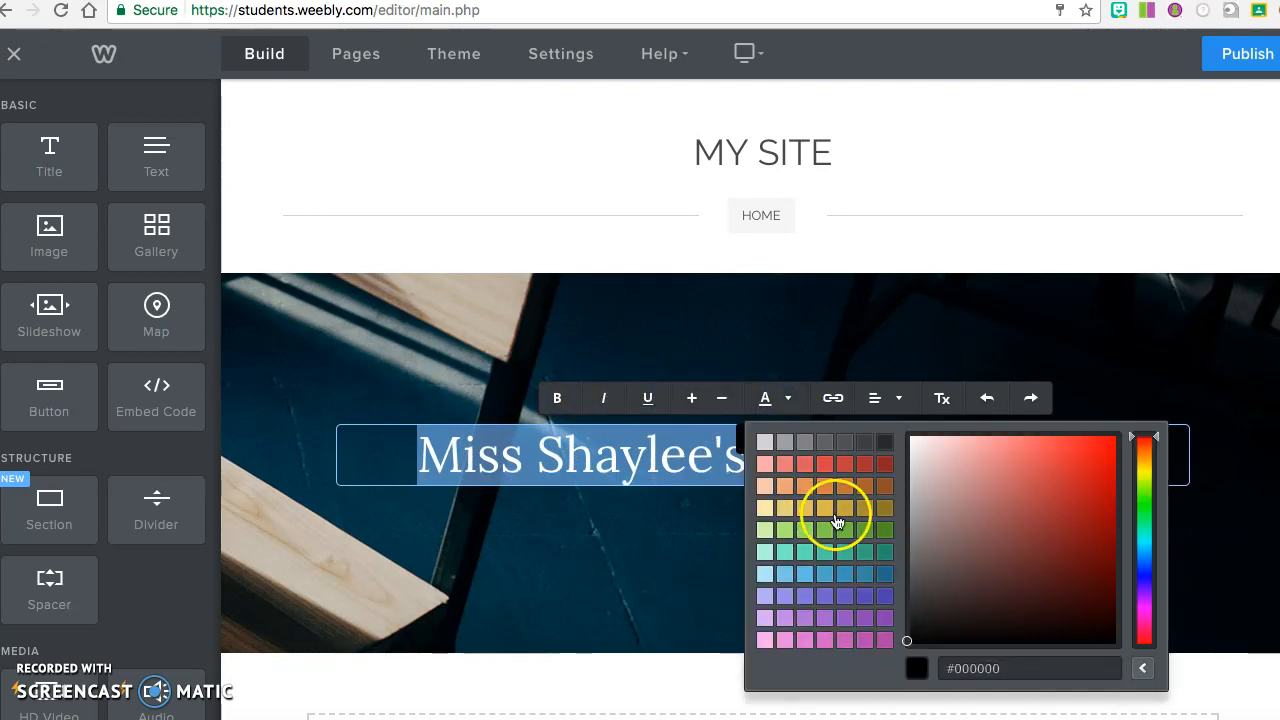
left_click(845, 459)
Step: Center the blog title on the banner and clear its formatting back to white
left_click(876, 396)
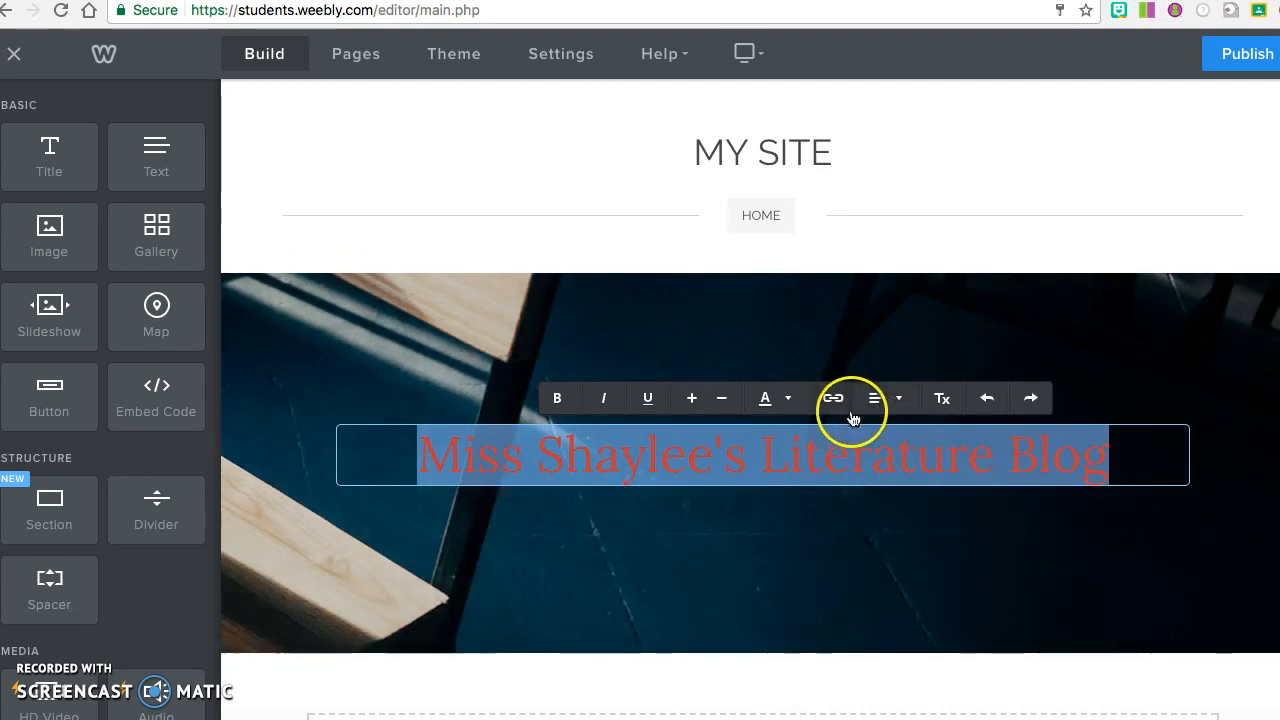
mouse_move(880, 400)
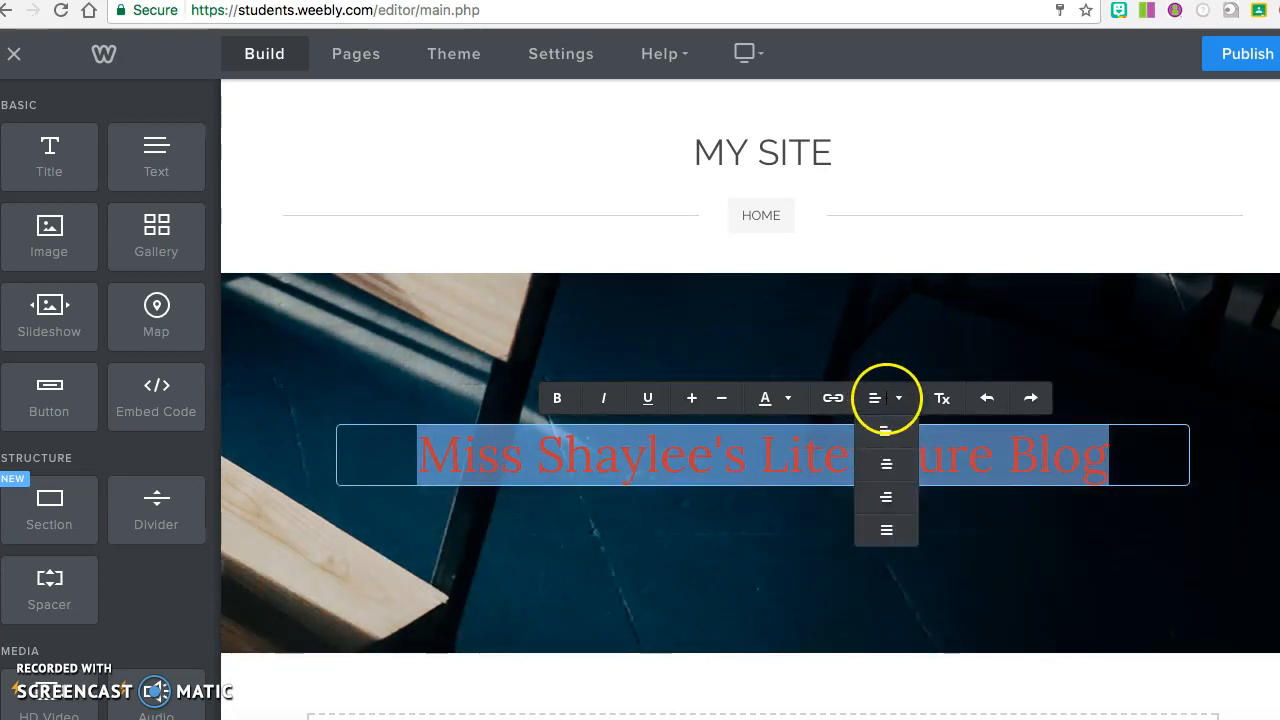
left_click(891, 497)
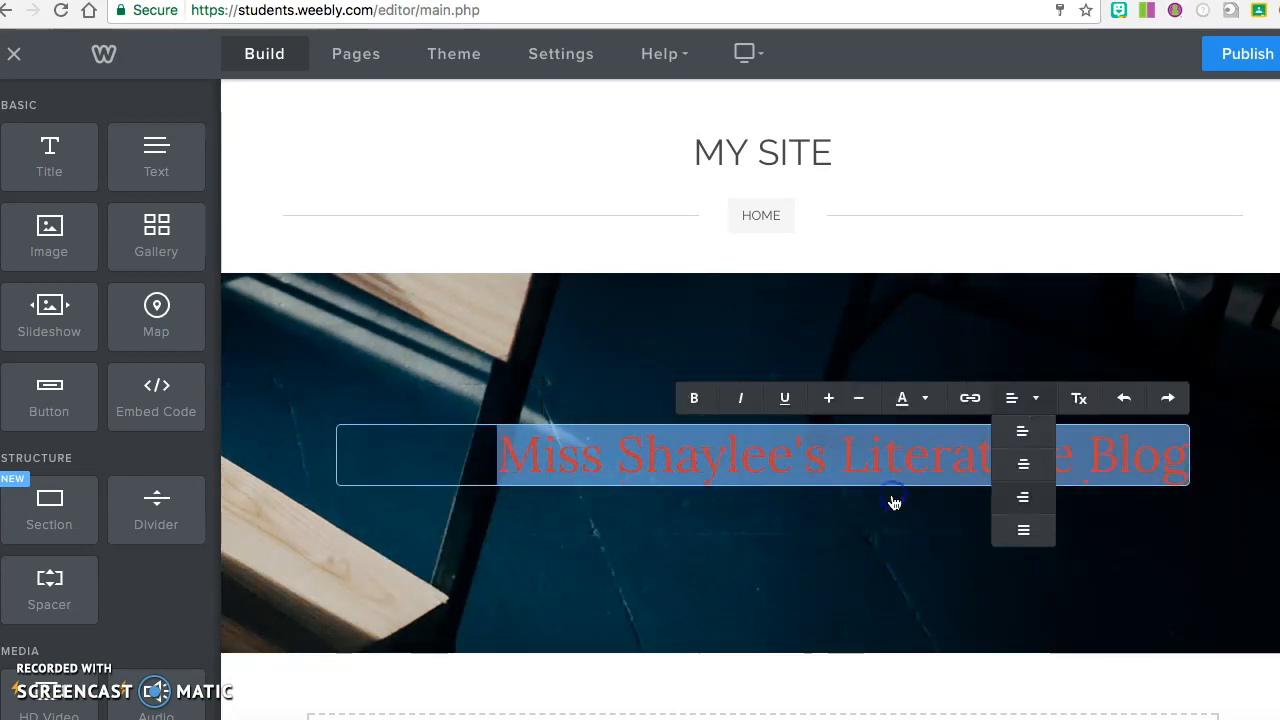
mouse_move(1013, 400)
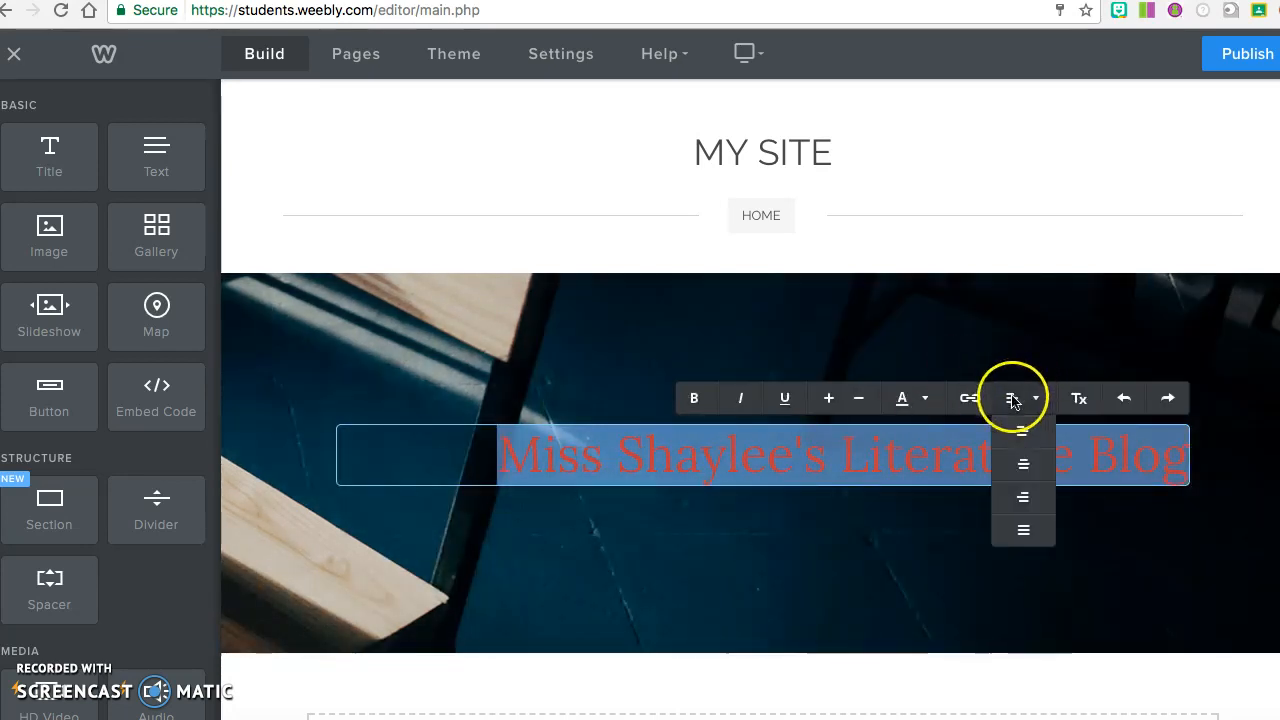
left_click(1023, 464)
mouse_move(878, 413)
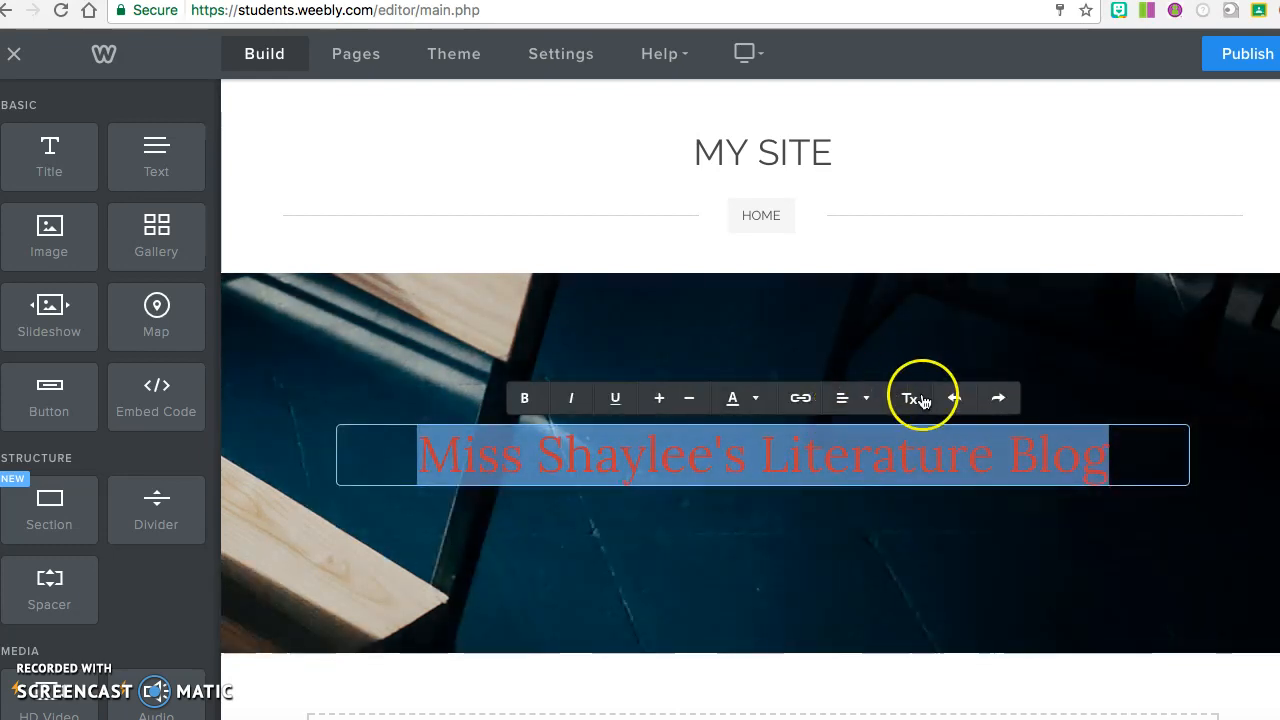
left_click(914, 401)
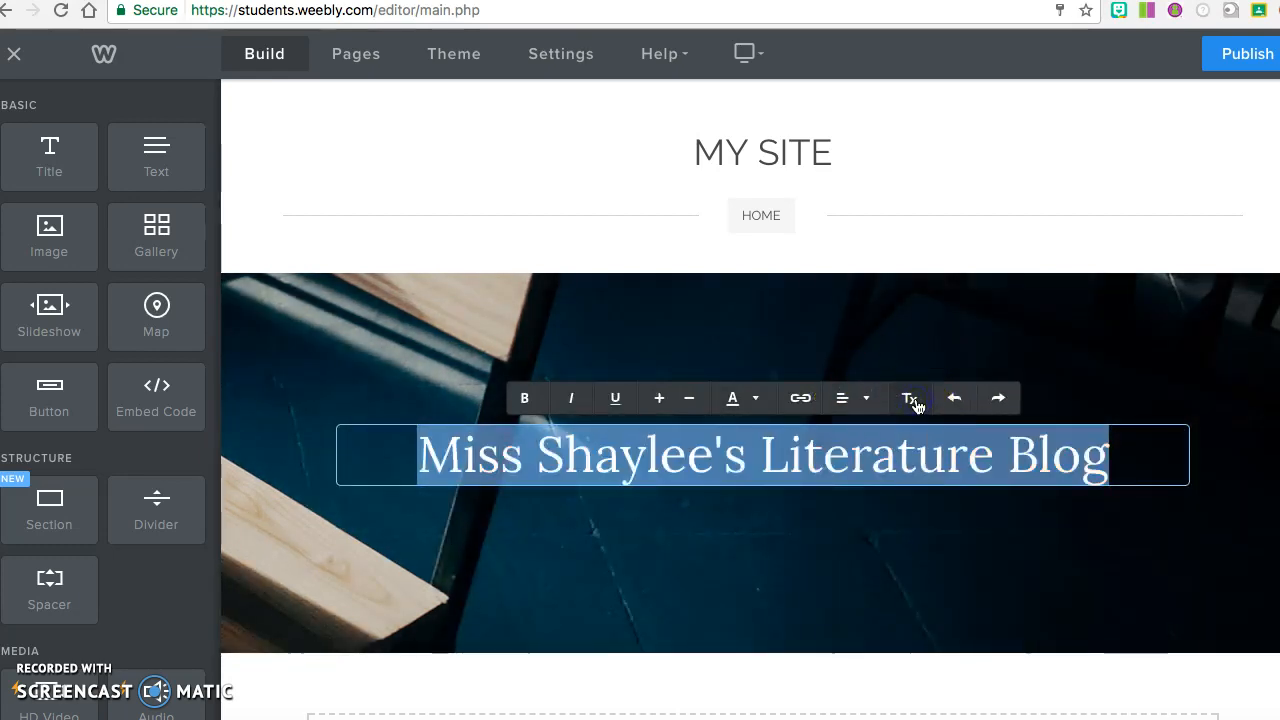
left_click(739, 615)
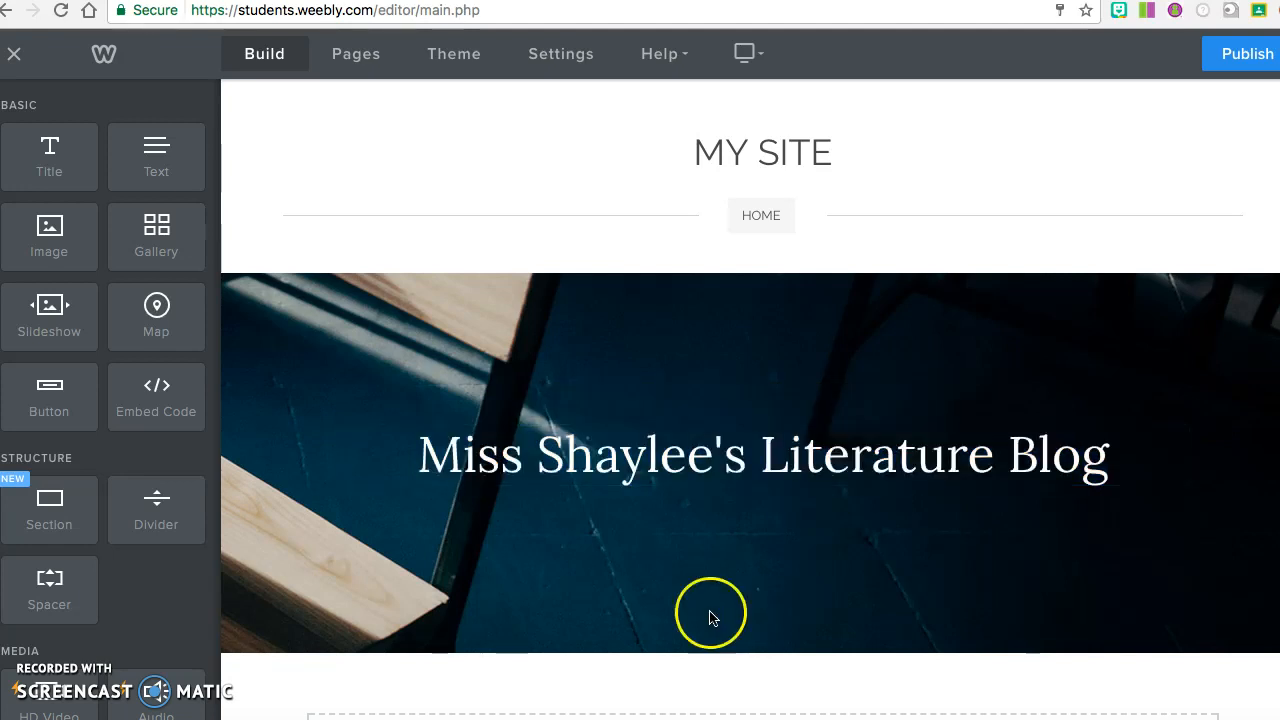
Step: Recolour the whole blog title orange
left_click(595, 452)
triple_click(608, 451)
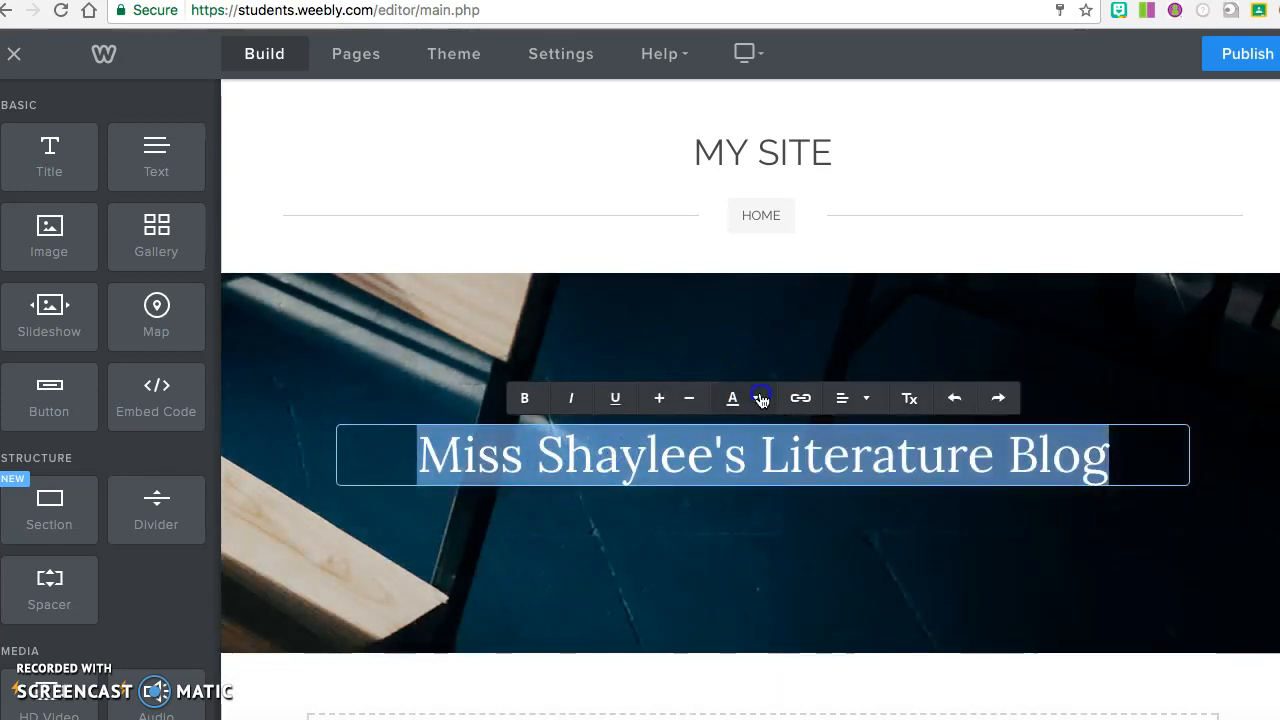
left_click(761, 400)
left_click(800, 480)
left_click(684, 586)
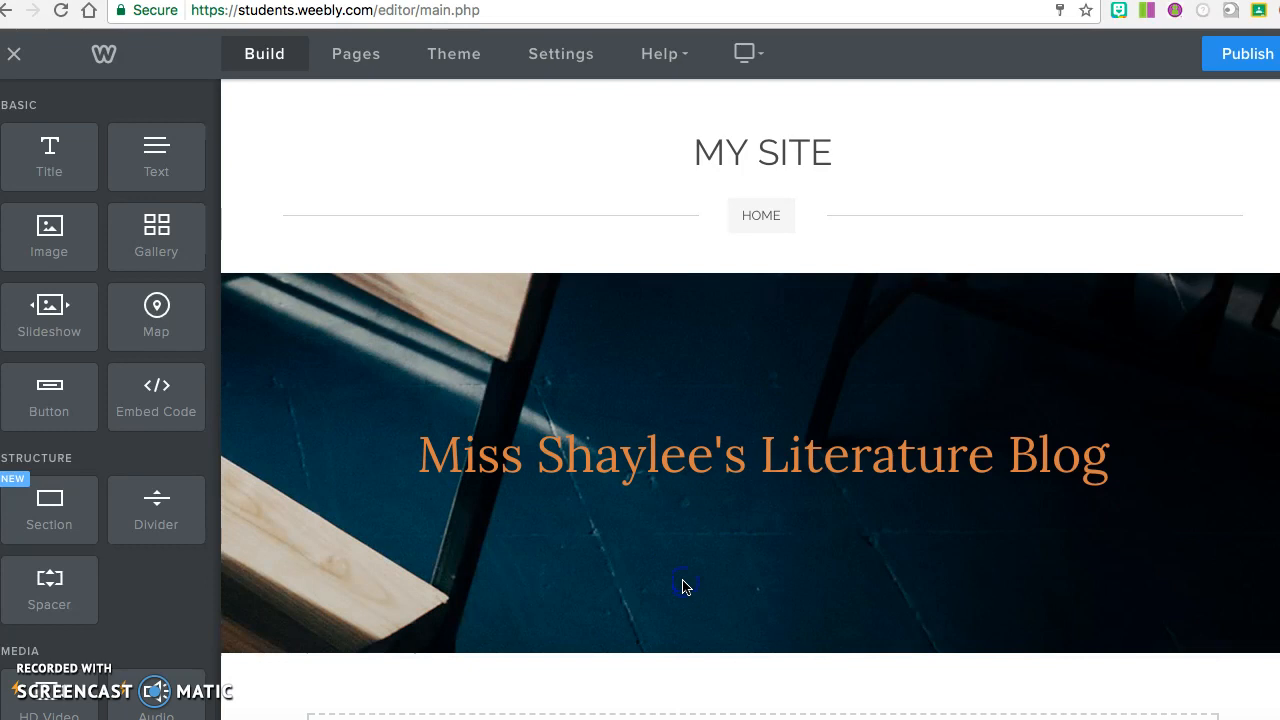
Step: Add an Image element below the banner and search free images for 'diary of a wimpy kid'
scroll(684, 587, "down", 3)
scroll(684, 587, "up", 3)
scroll(684, 587, "down", 5)
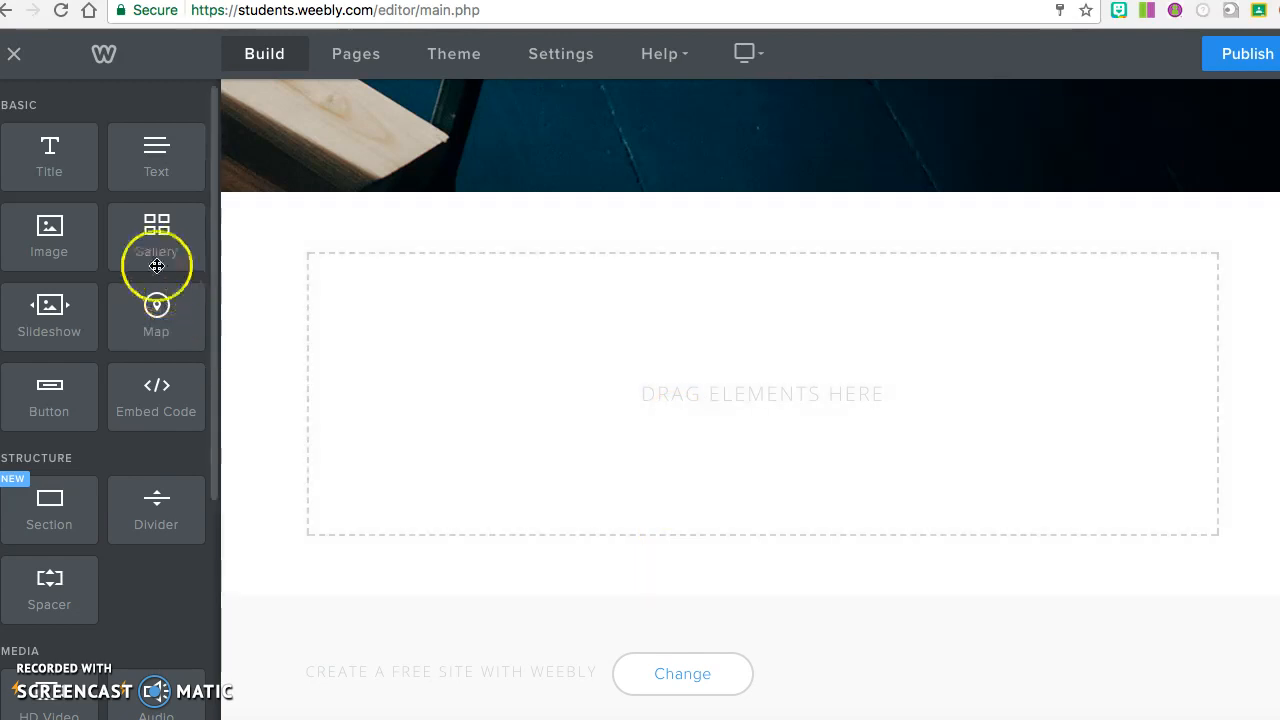
left_click_drag(33, 244, 623, 371)
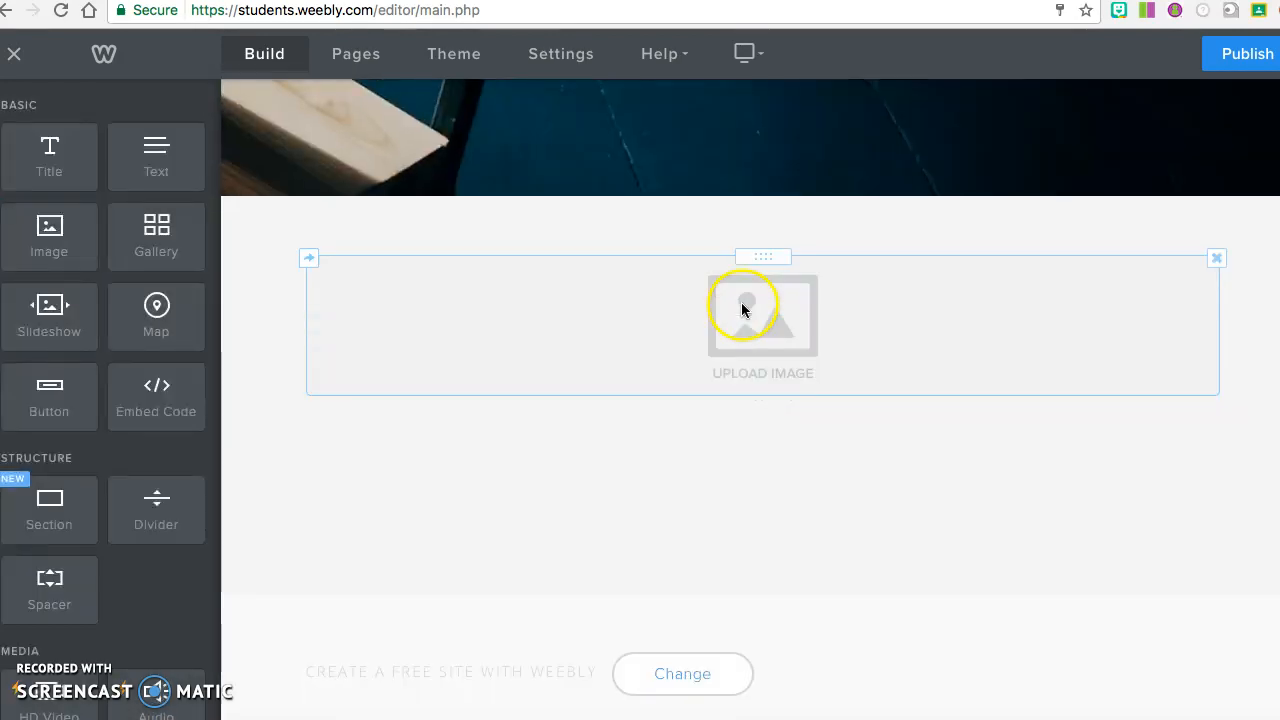
left_click(768, 336)
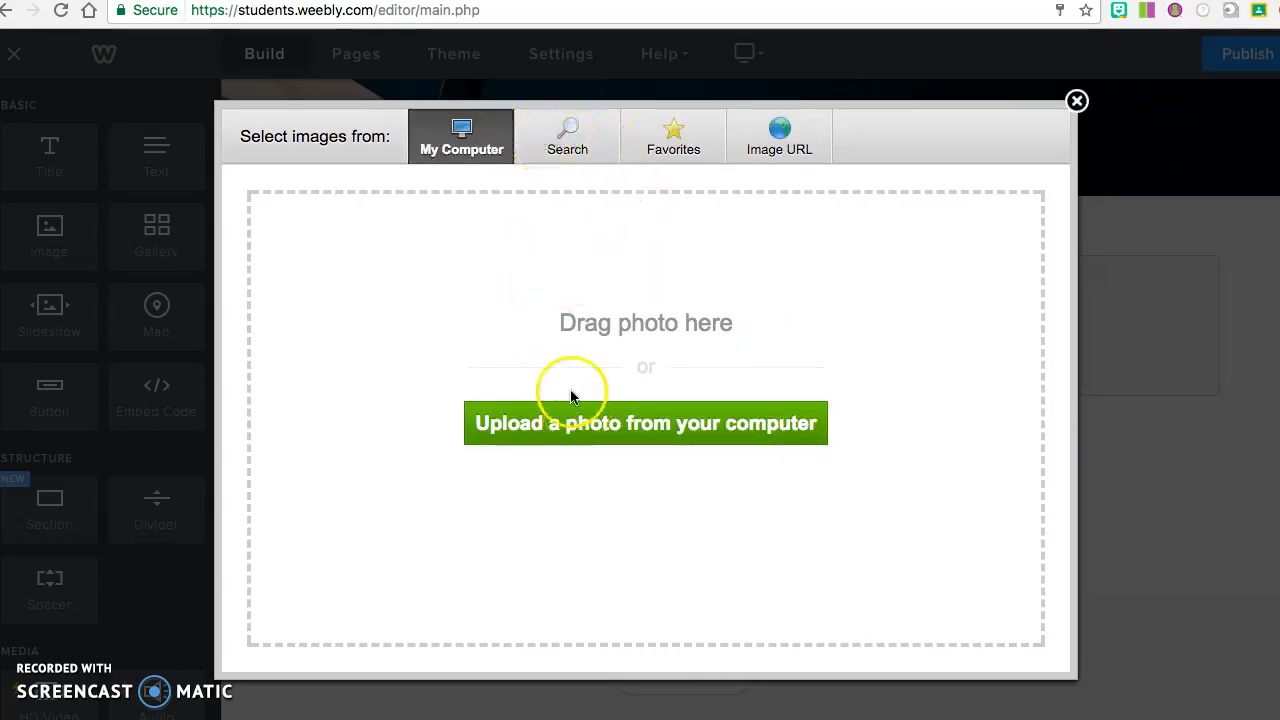
left_click(549, 154)
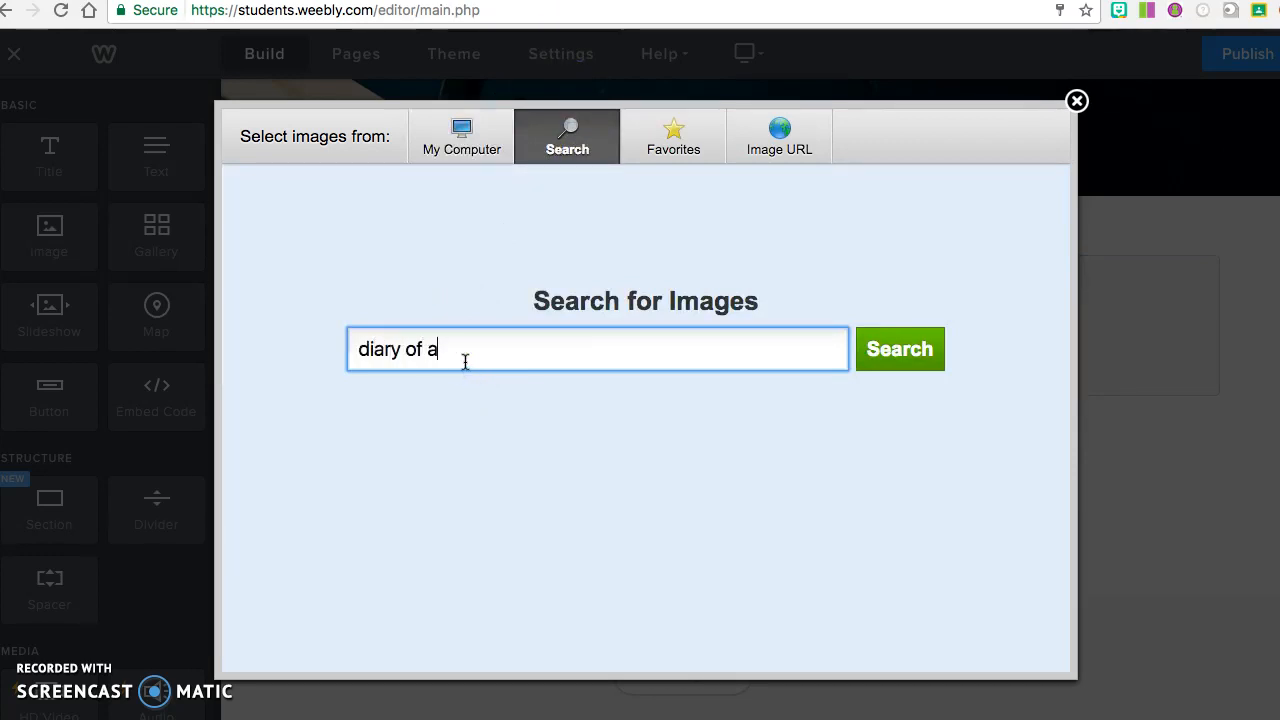
type("diary of a wimpy kid")
key("Return")
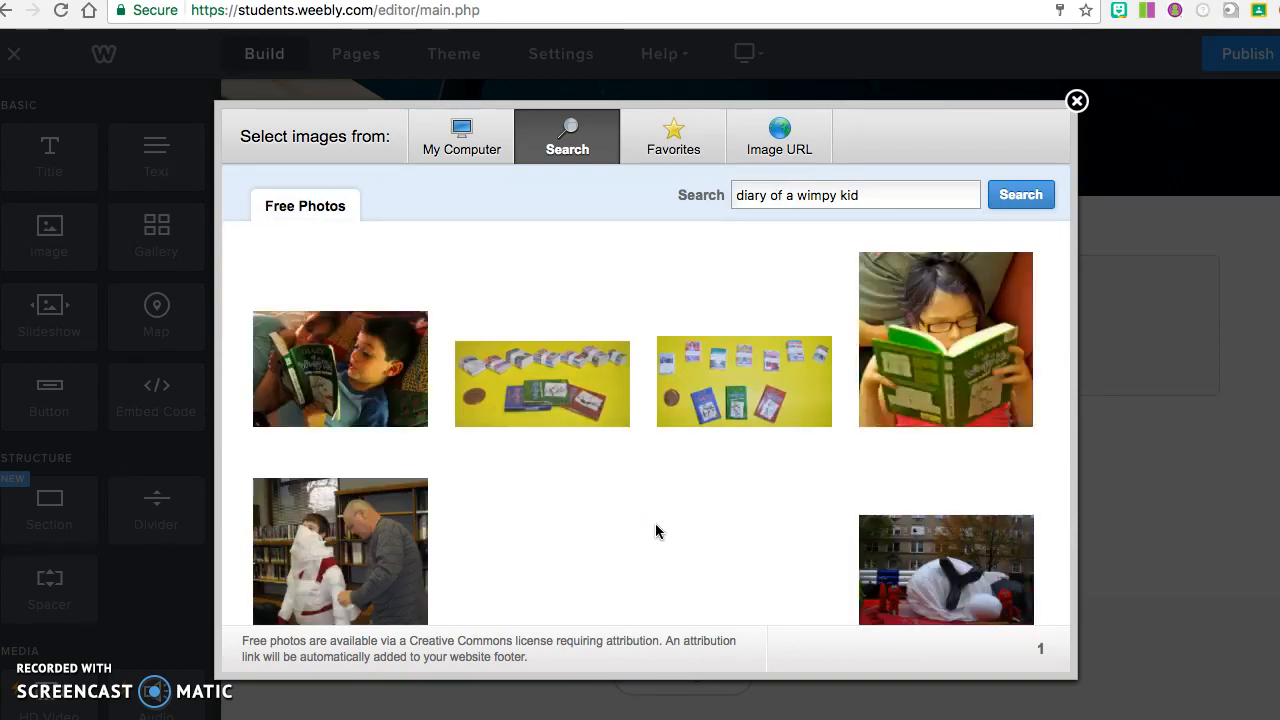
Step: Insert the photo of the girl reading the book and look over its settings
scroll(725, 484, "down", 3)
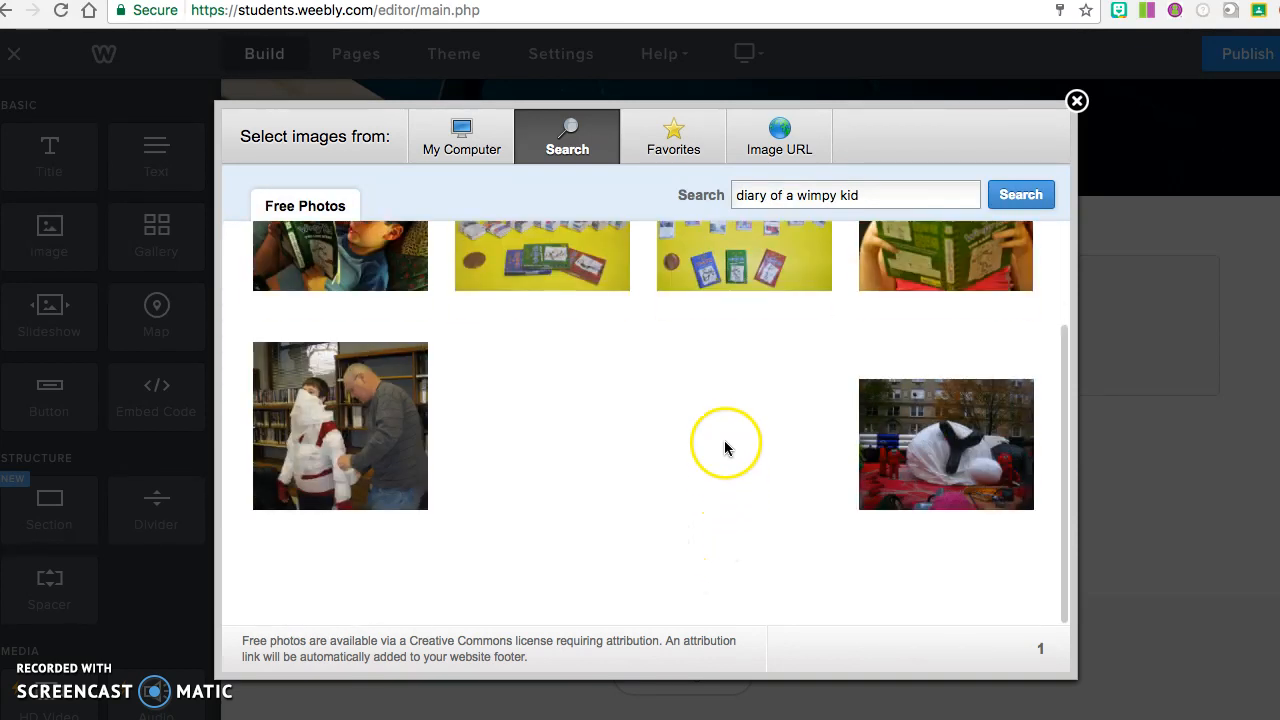
scroll(726, 449, "up", 3)
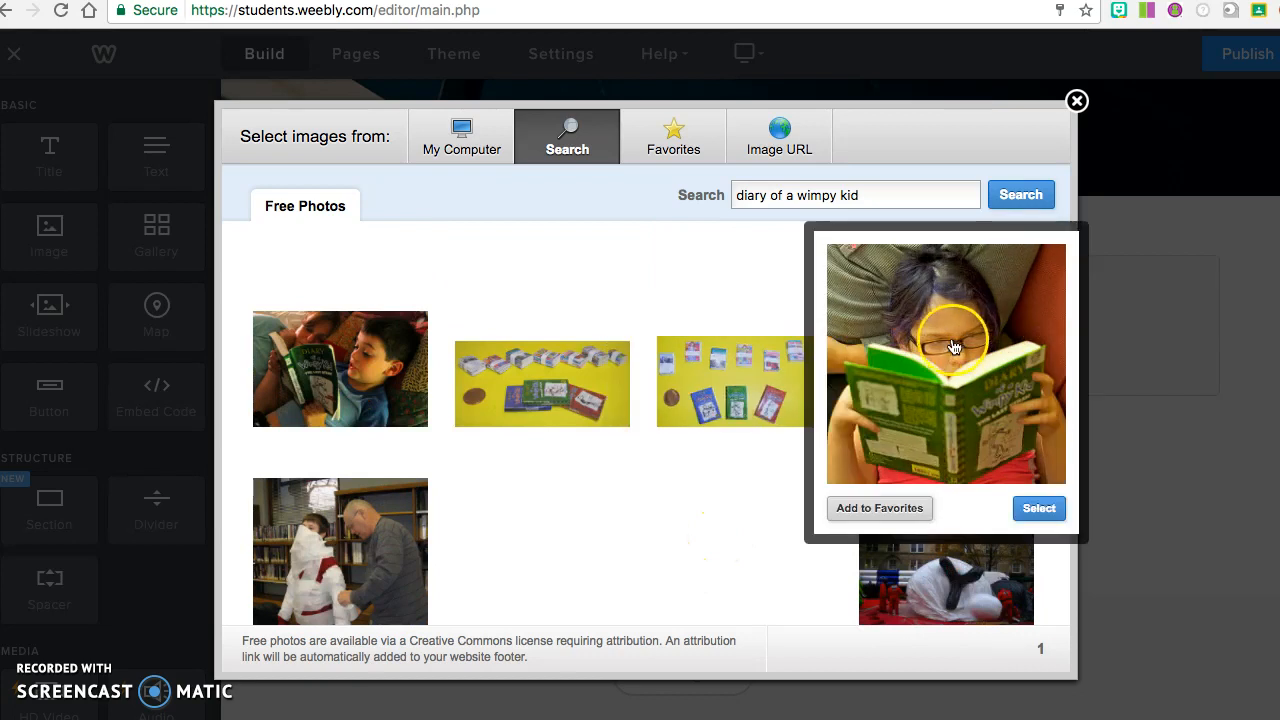
left_click(1038, 507)
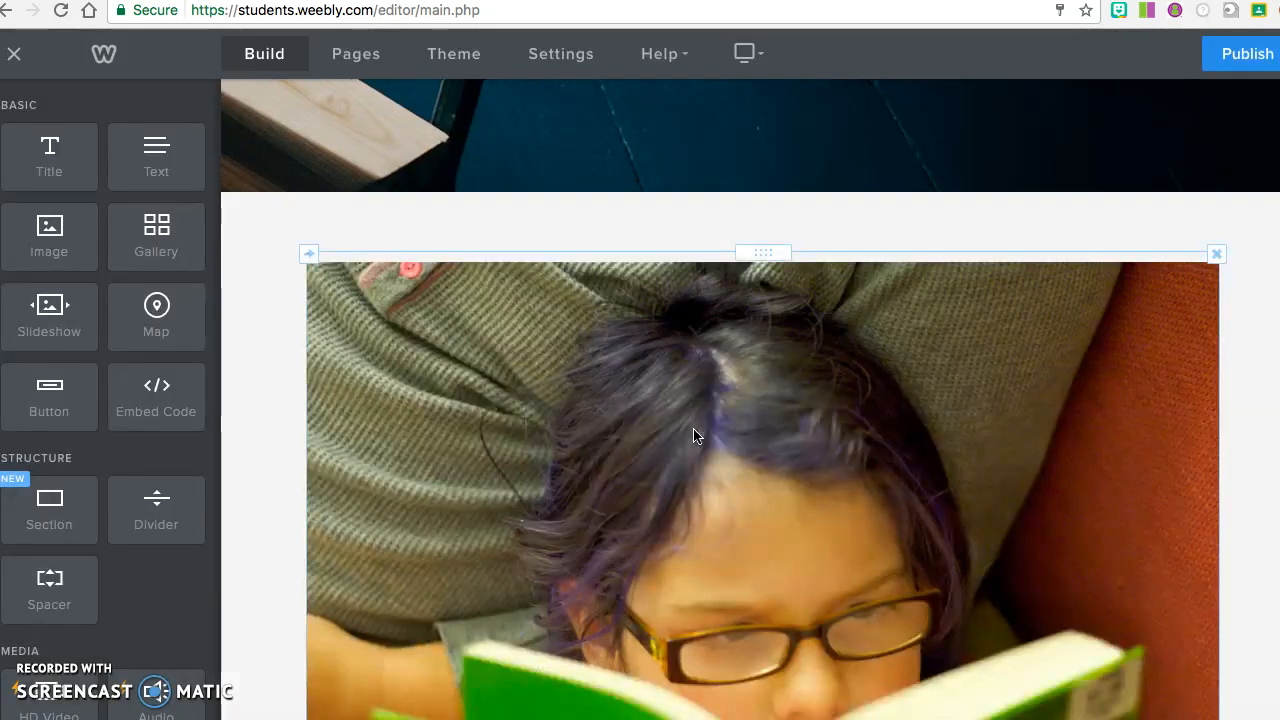
left_click(651, 442)
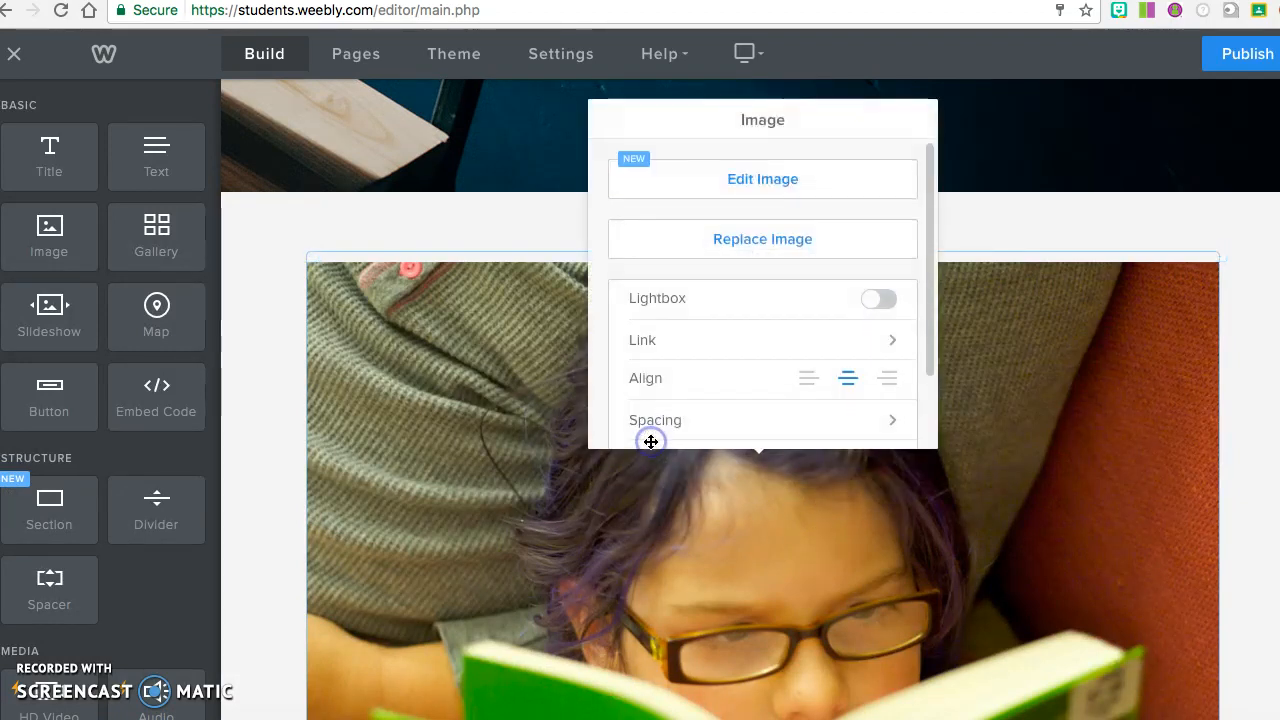
scroll(750, 295, "down", 2)
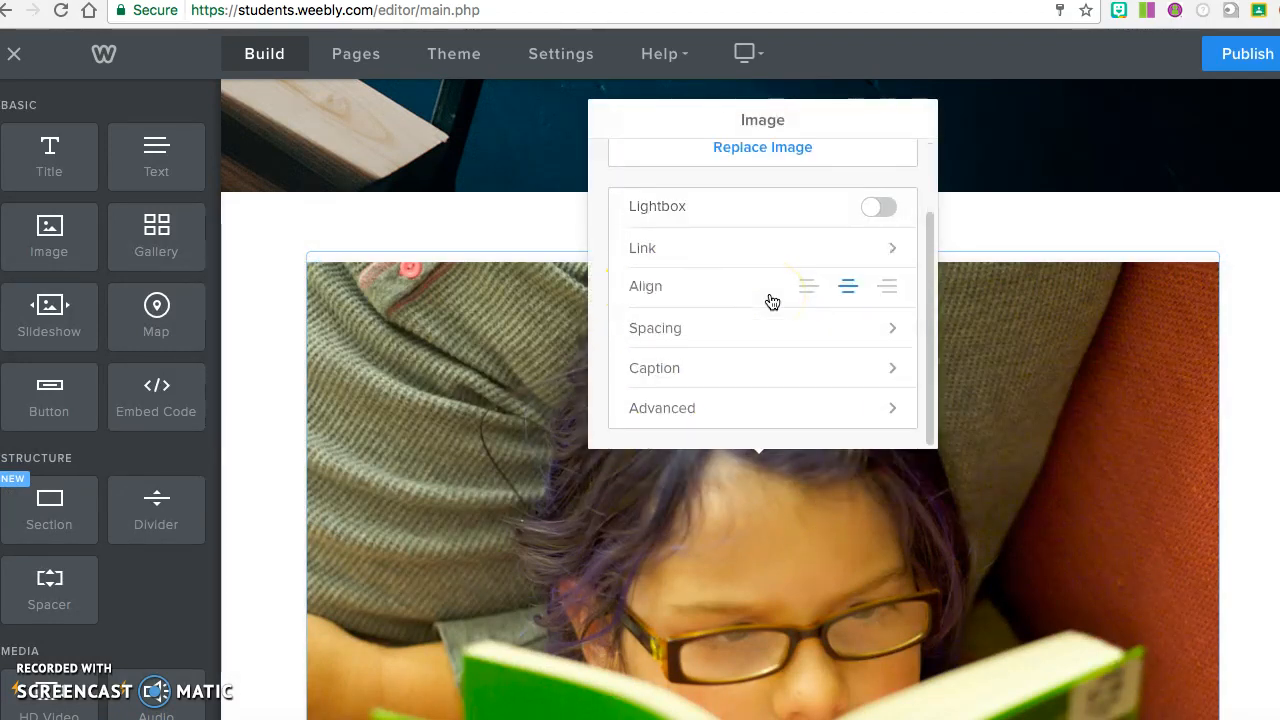
scroll(763, 345, "up", 2)
scroll(768, 351, "down", 2)
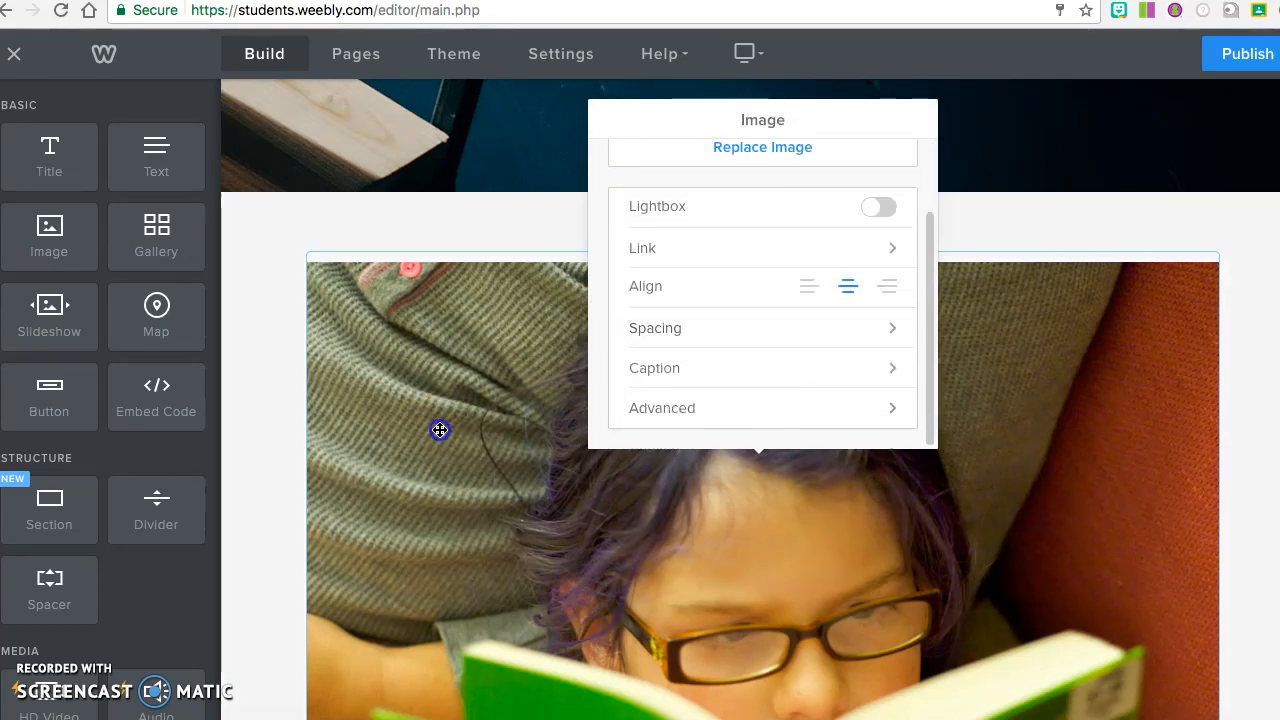
left_click(267, 423)
left_click(545, 384)
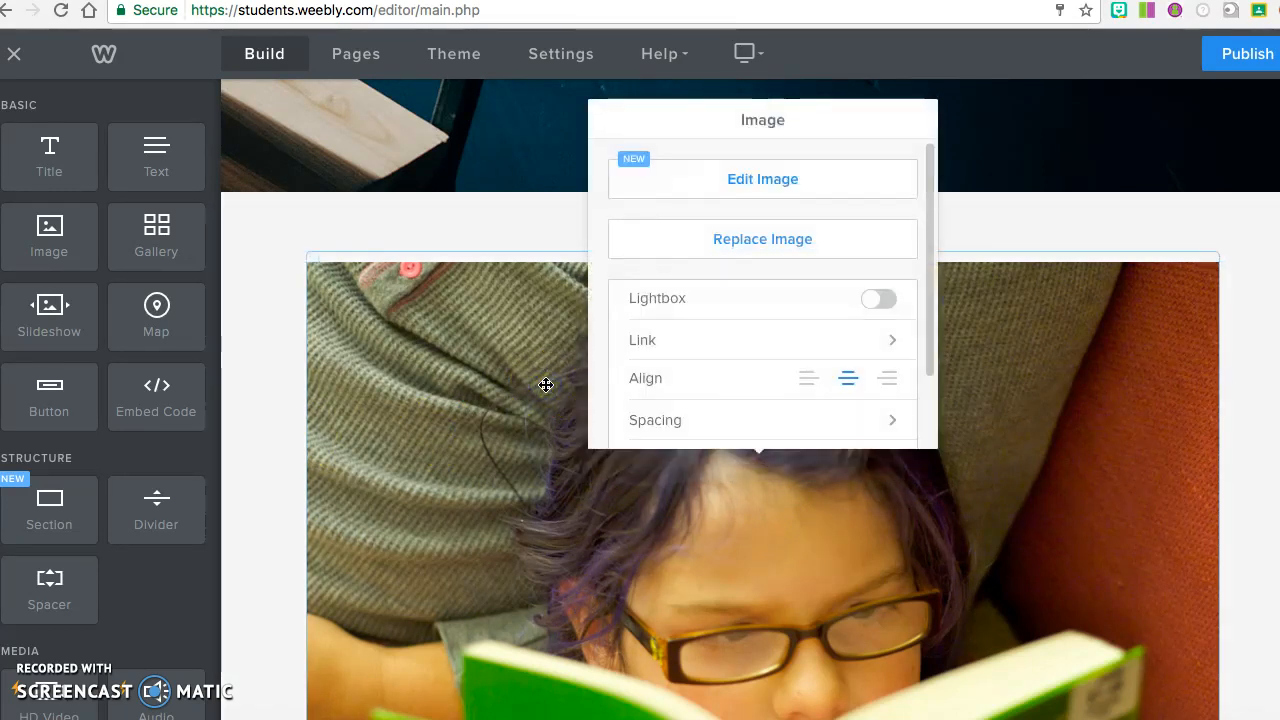
left_click(246, 403)
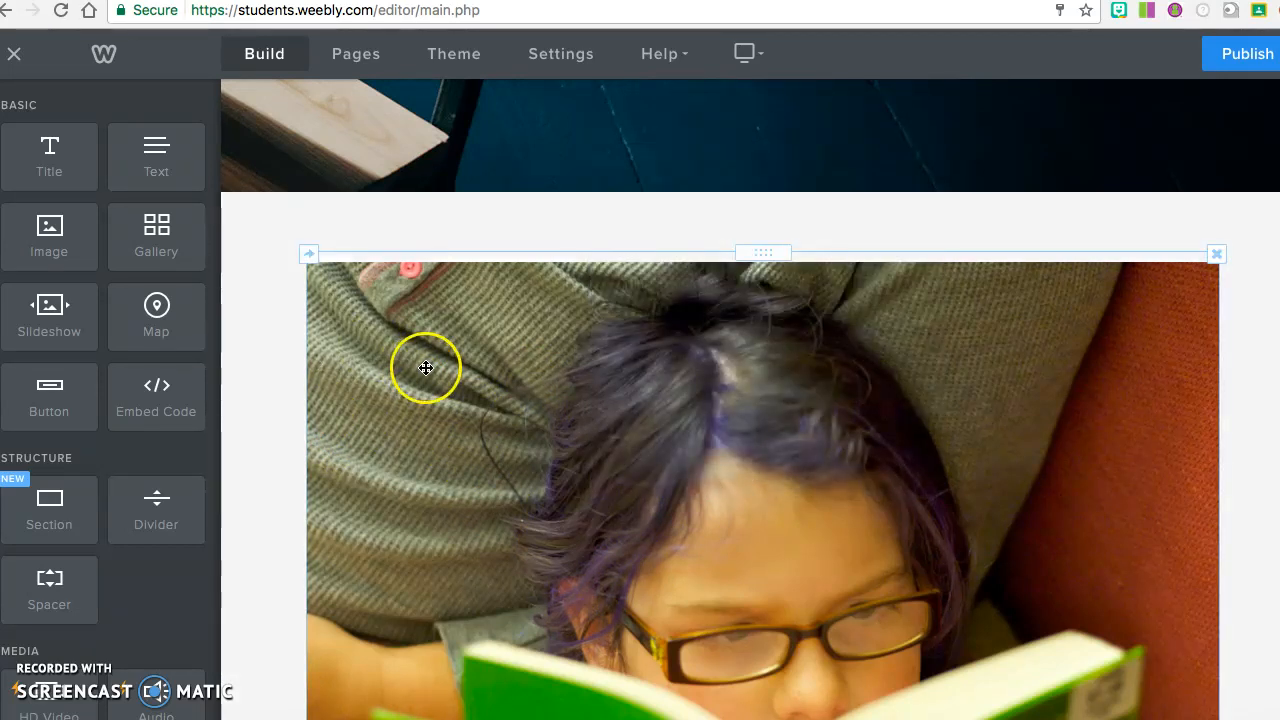
scroll(790, 303, "down", 10)
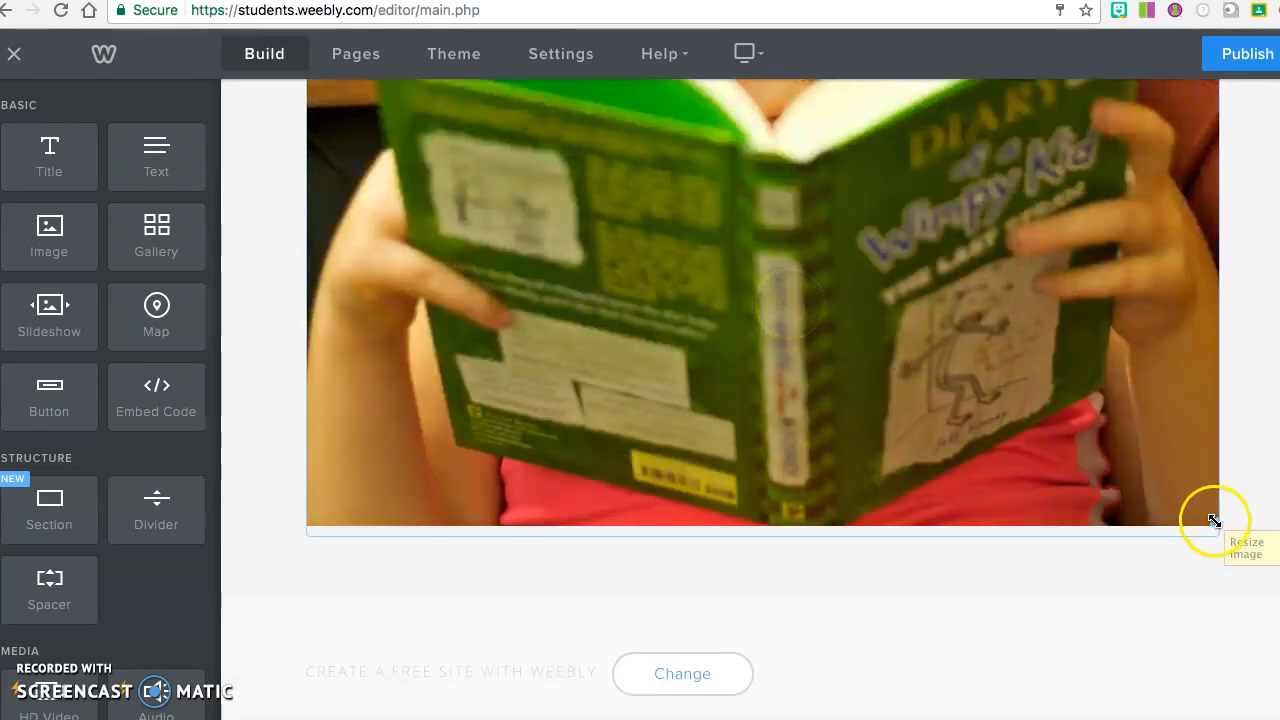
Step: Resize the reading photo down to a small thumbnail and drop a Text element beneath it
left_click_drag(1213, 521, 794, 51)
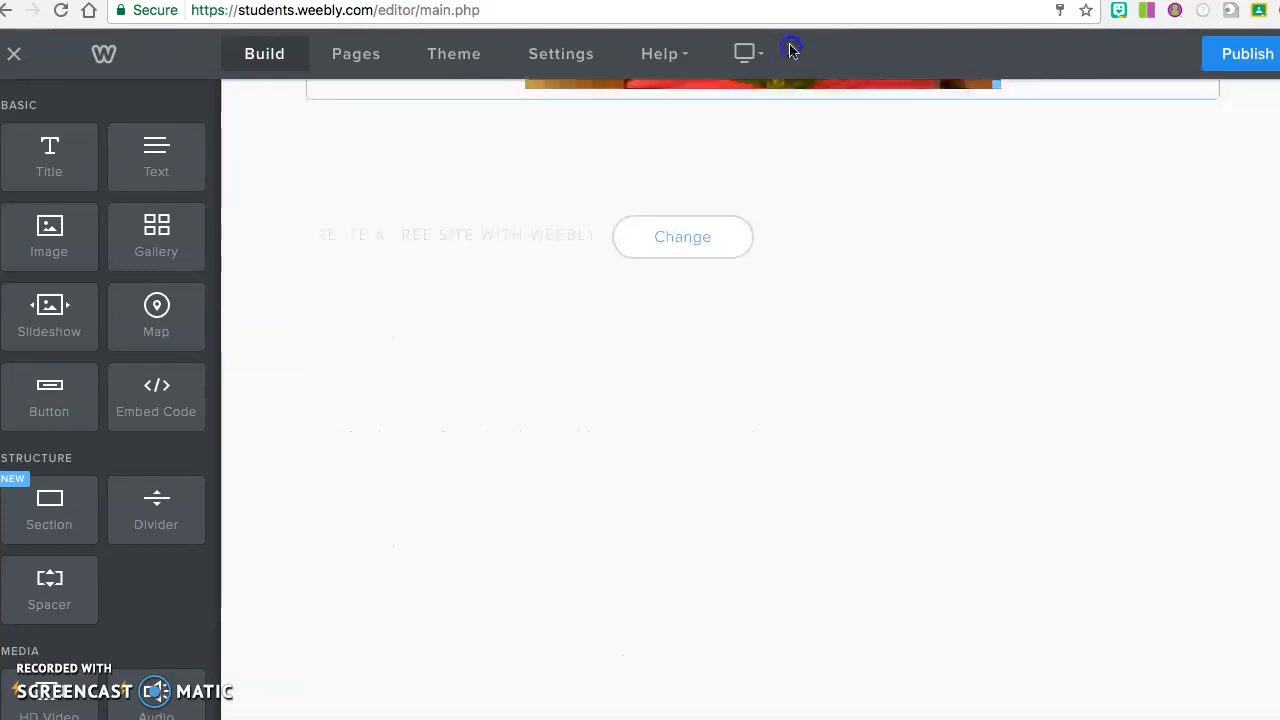
scroll(829, 155, "up", 8)
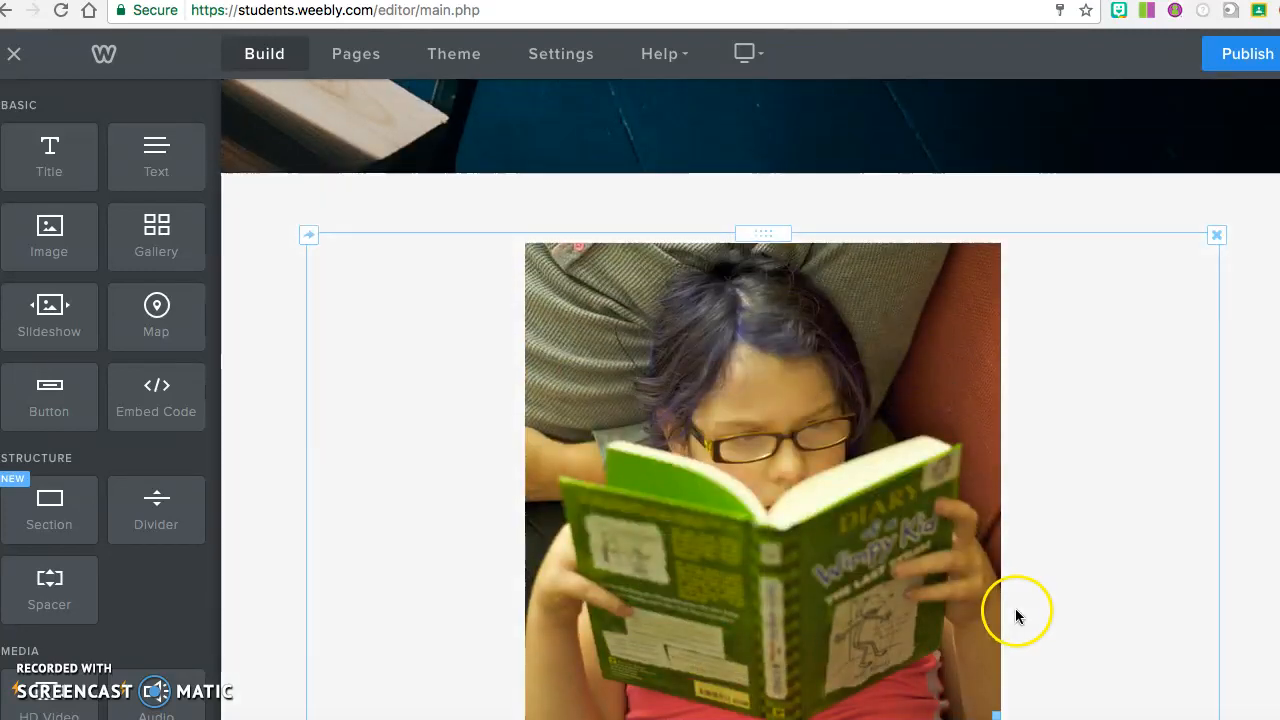
left_click_drag(993, 712, 851, 420)
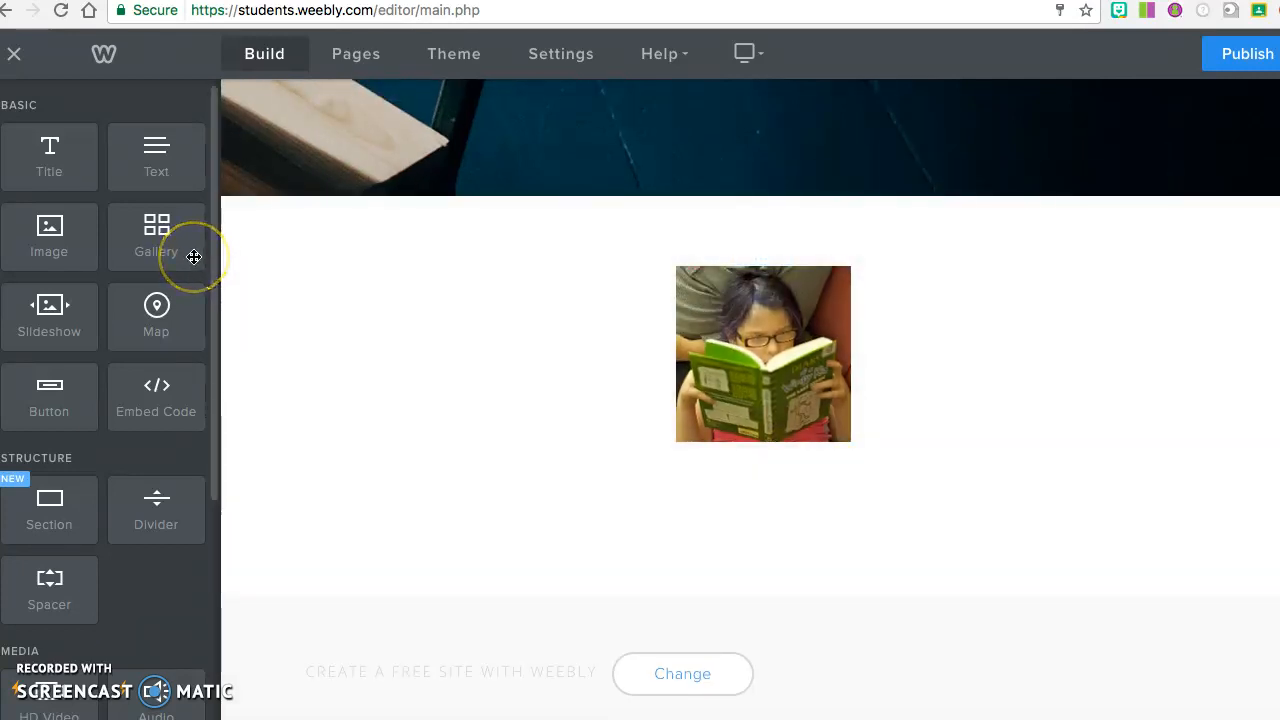
left_click_drag(150, 160, 658, 577)
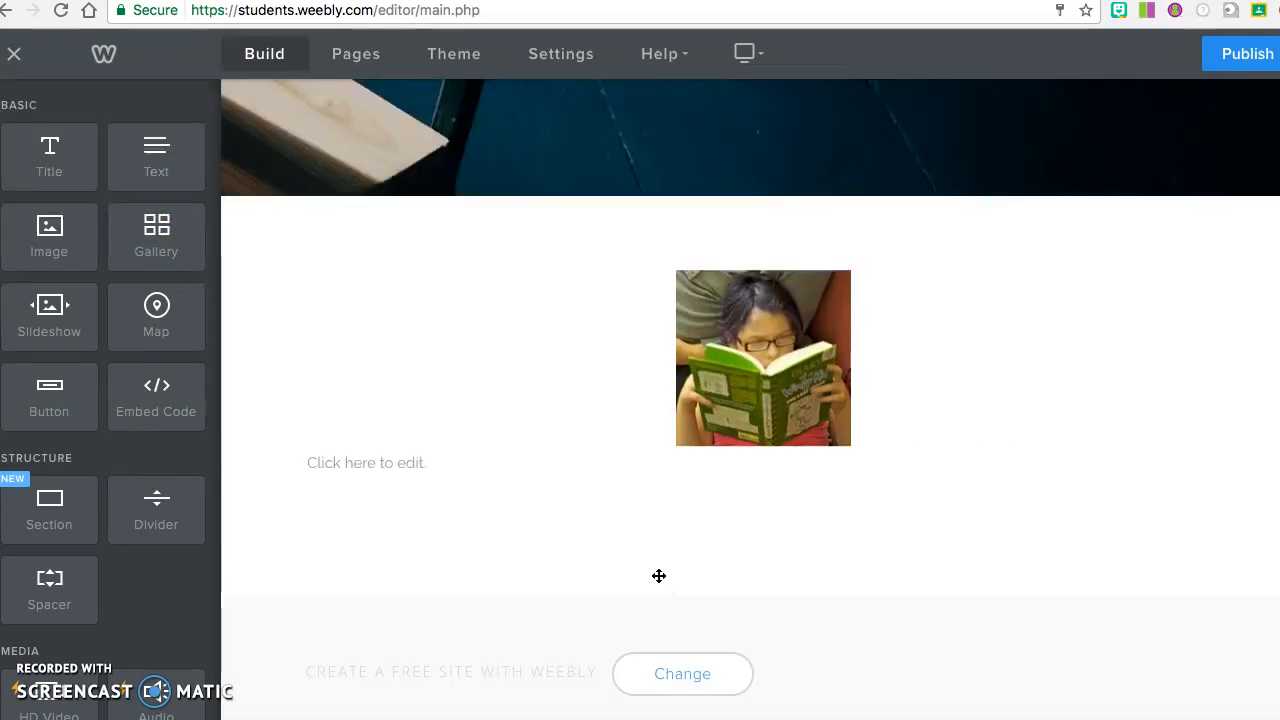
Step: Type a centred caption 'Review: Diary of a Wimpy Kid' and underline 'Diary of a Wimpy Kid'
left_click(357, 462)
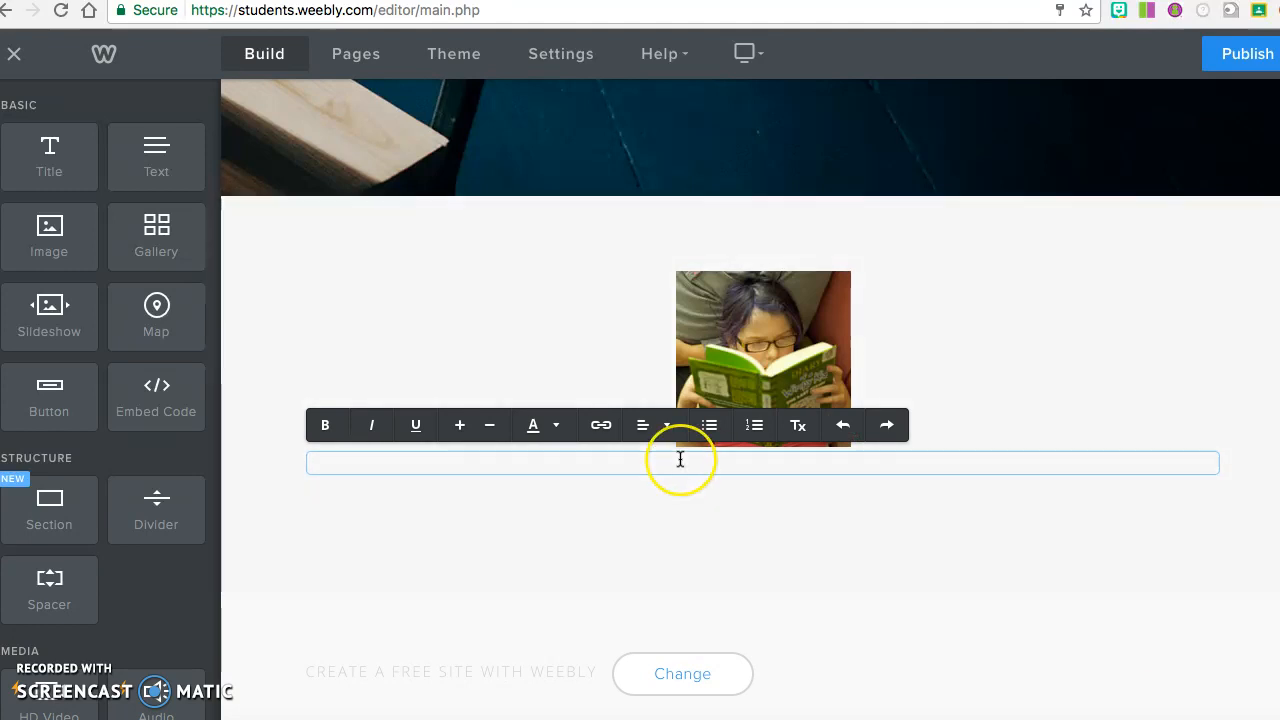
left_click(648, 426)
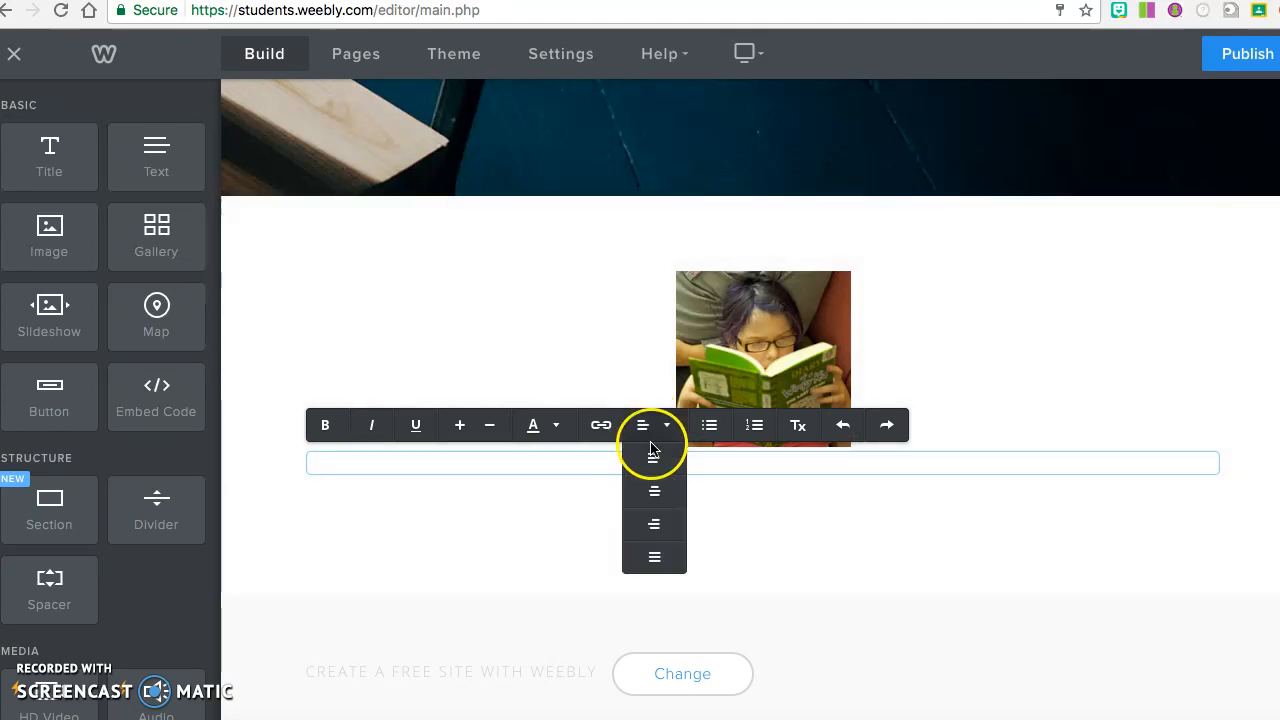
left_click(659, 490)
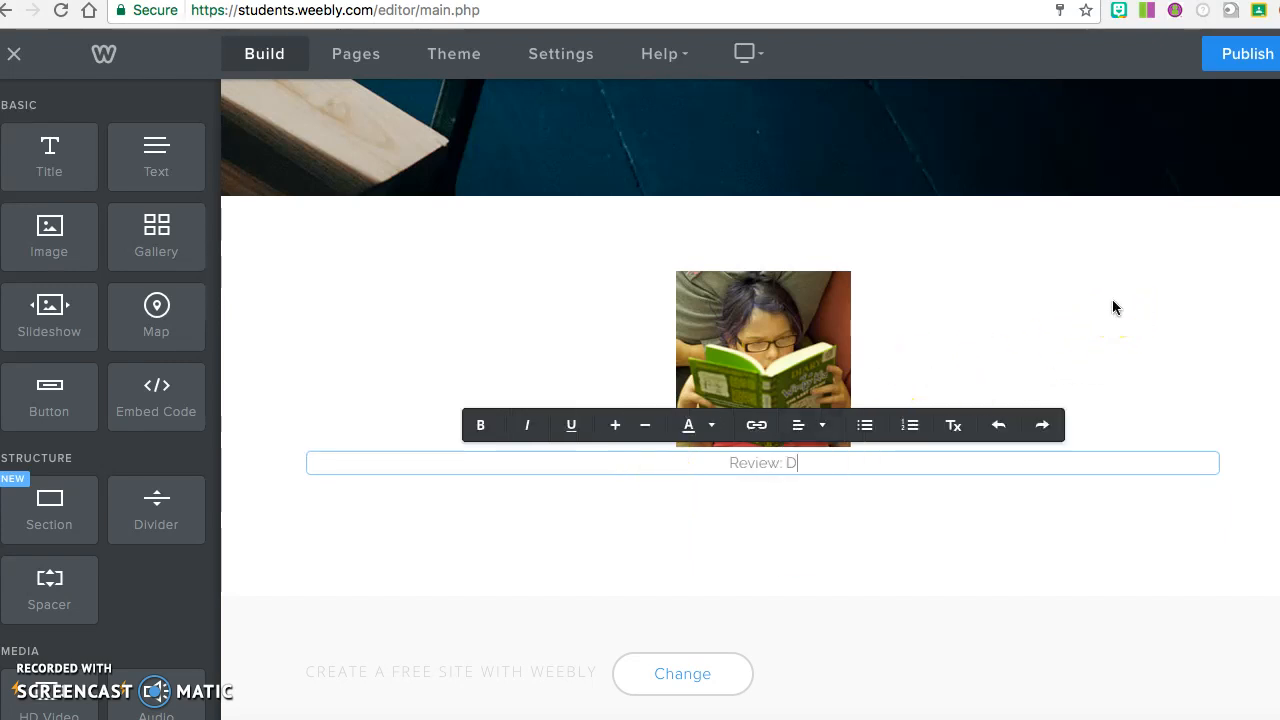
type("Review: Diary of a Wimpy Kid")
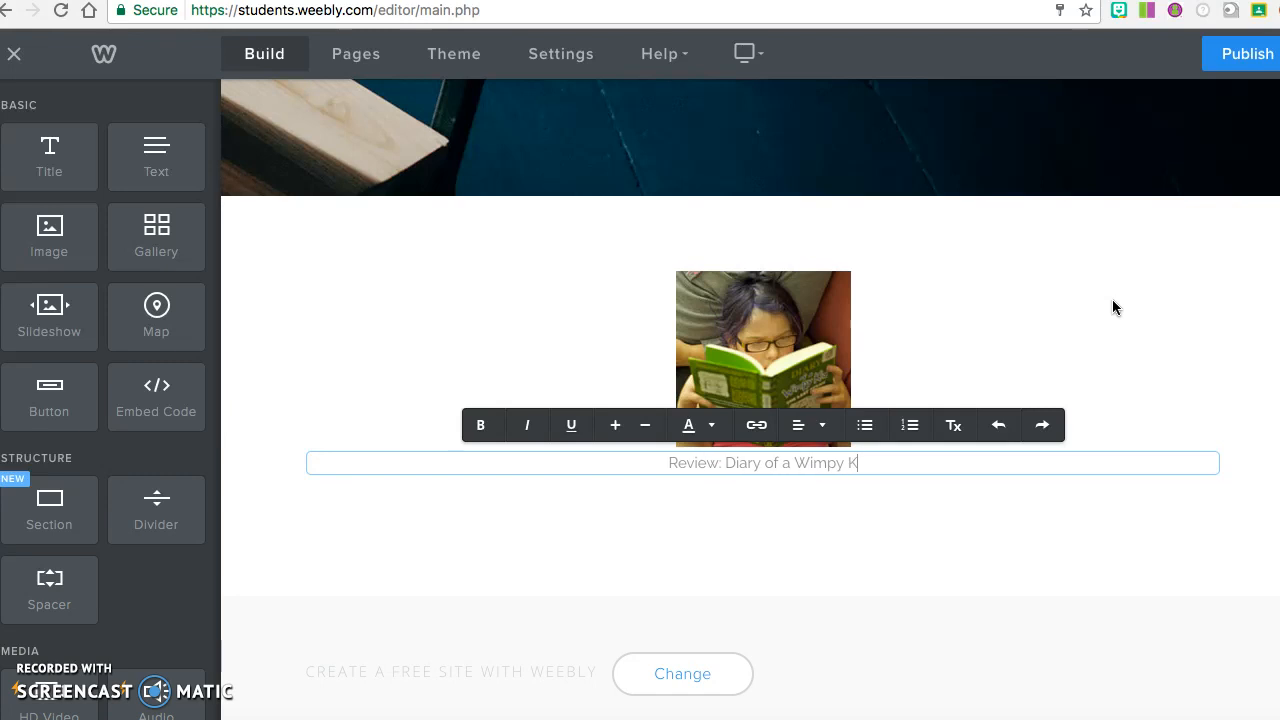
left_click(865, 462)
left_click_drag(865, 462, 724, 465)
left_click(571, 425)
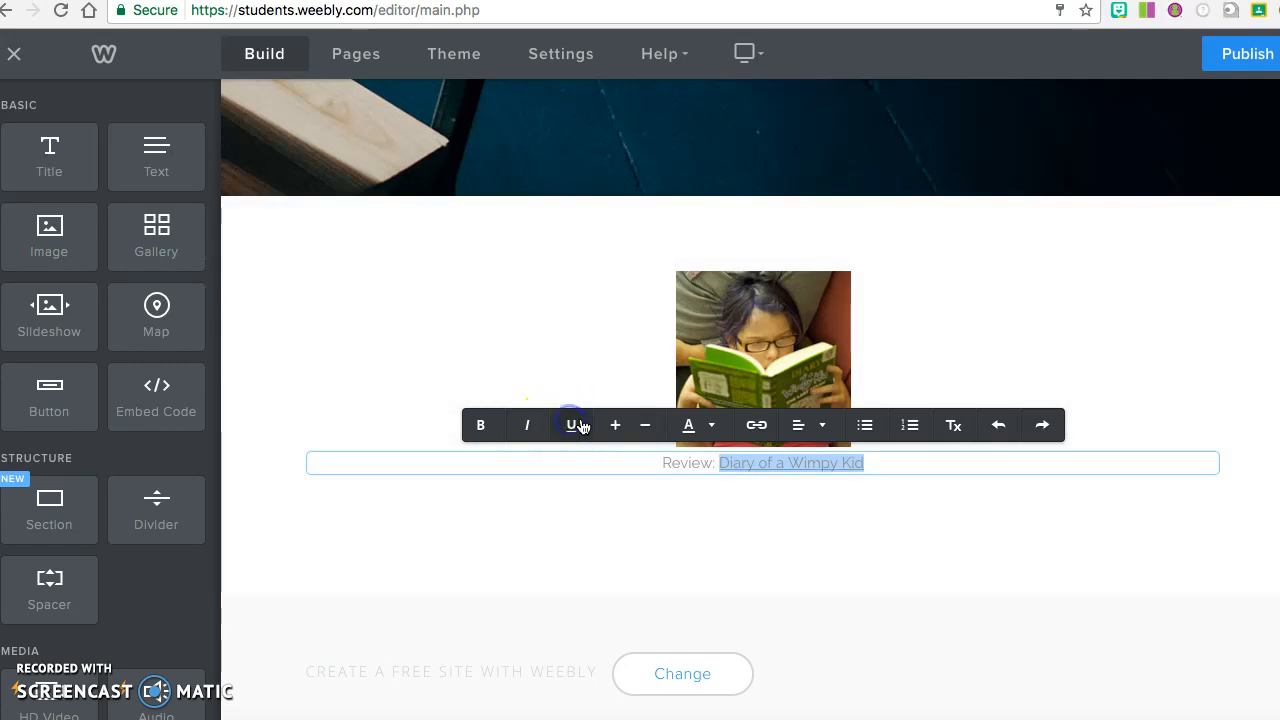
left_click(780, 464)
left_click(910, 540)
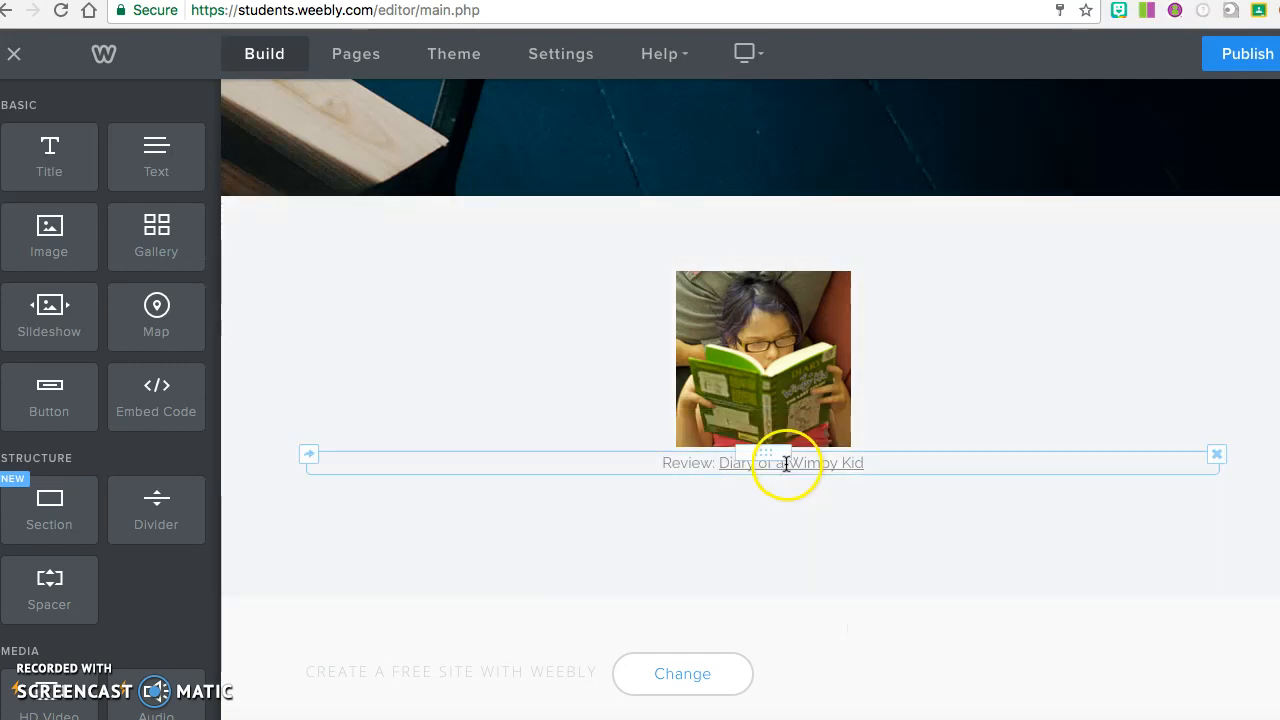
Step: Make the caption bold and purple, start a new line below, and set left alignment
triple_click(786, 463)
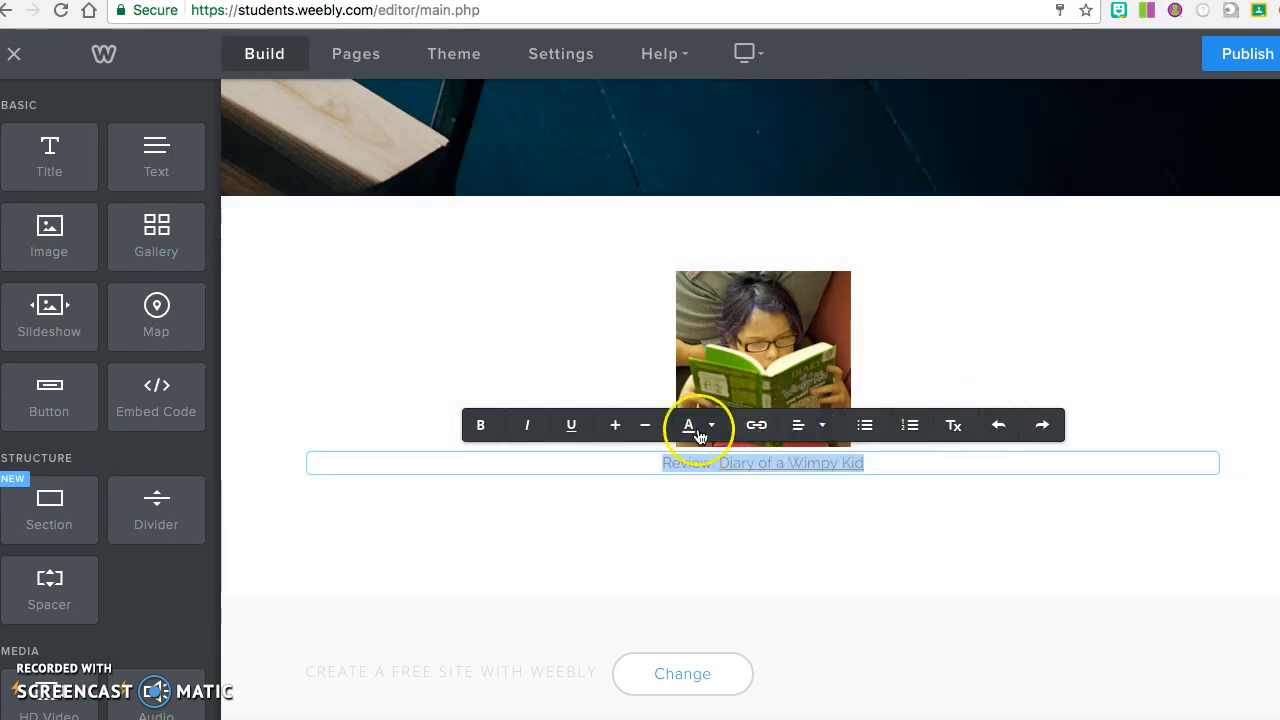
mouse_move(711, 428)
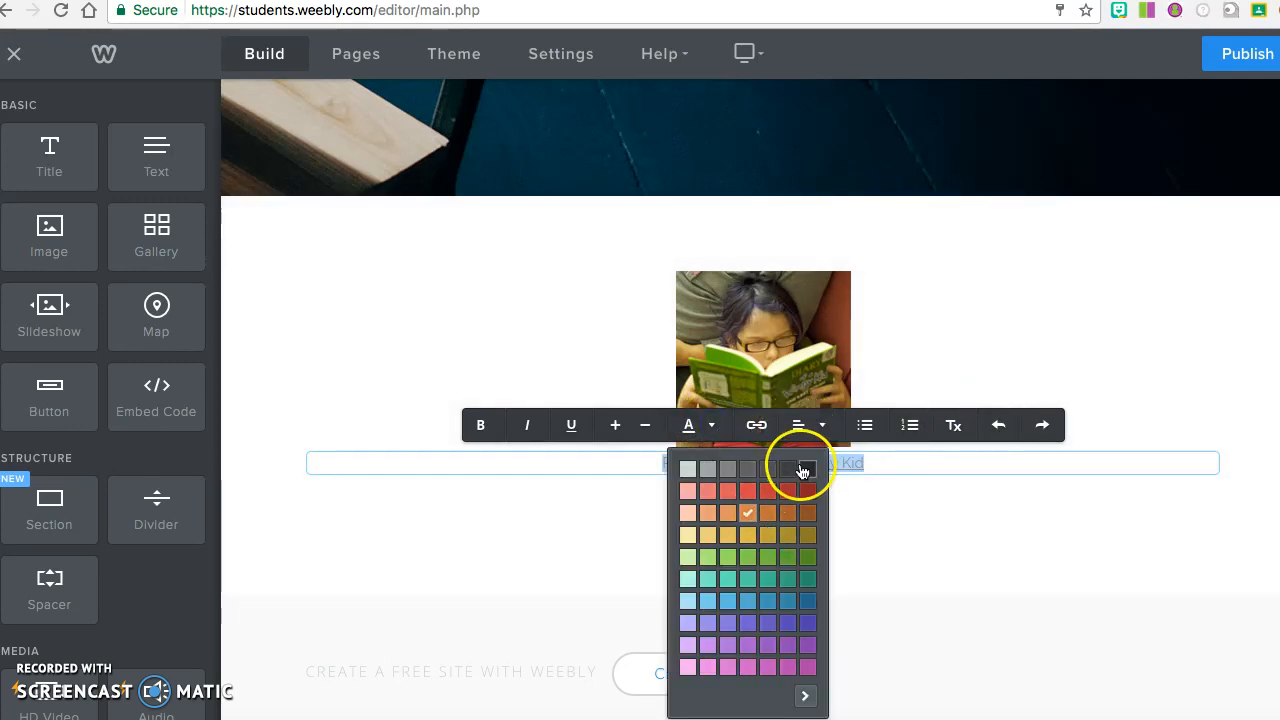
left_click(808, 622)
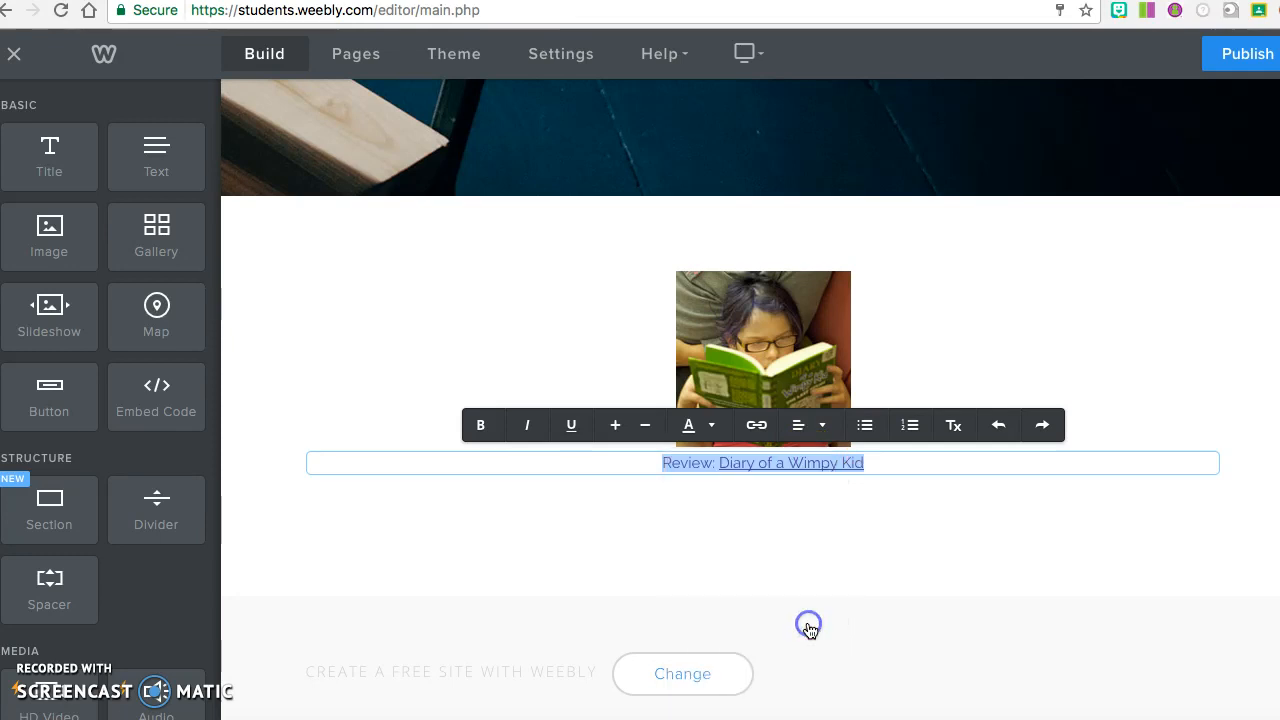
left_click(480, 425)
left_click(925, 472)
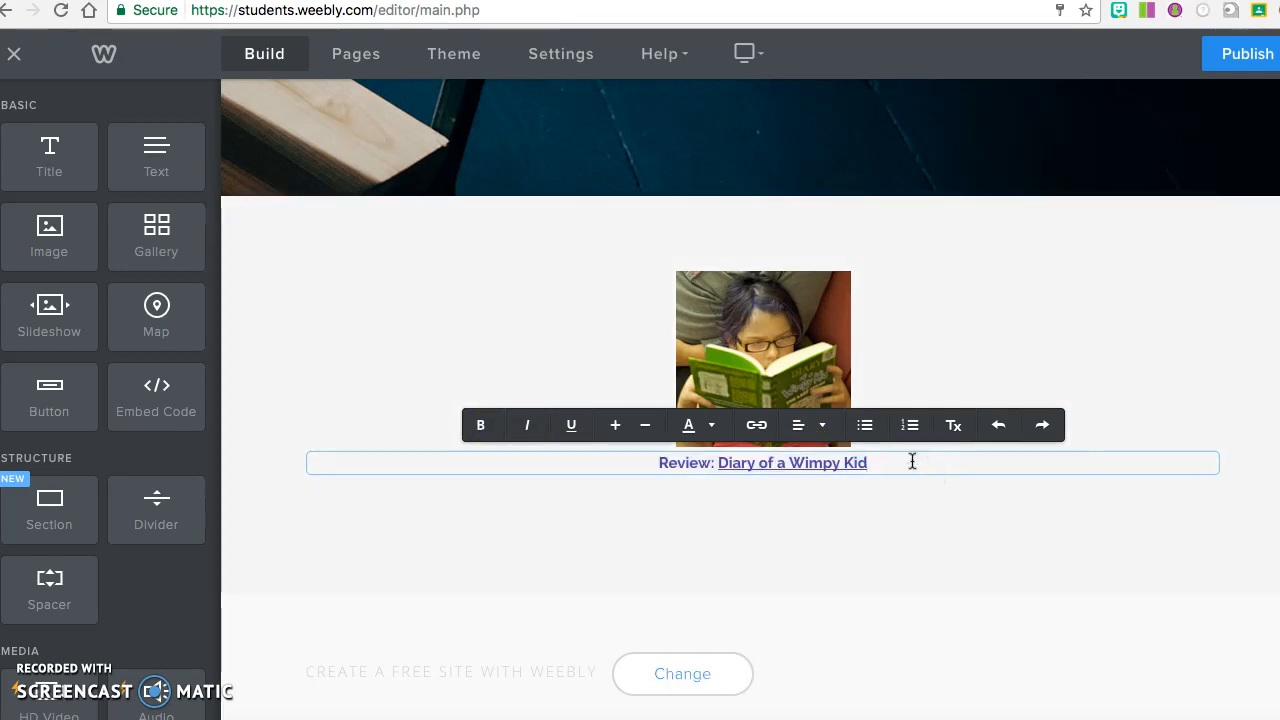
key("Return")
key("Return")
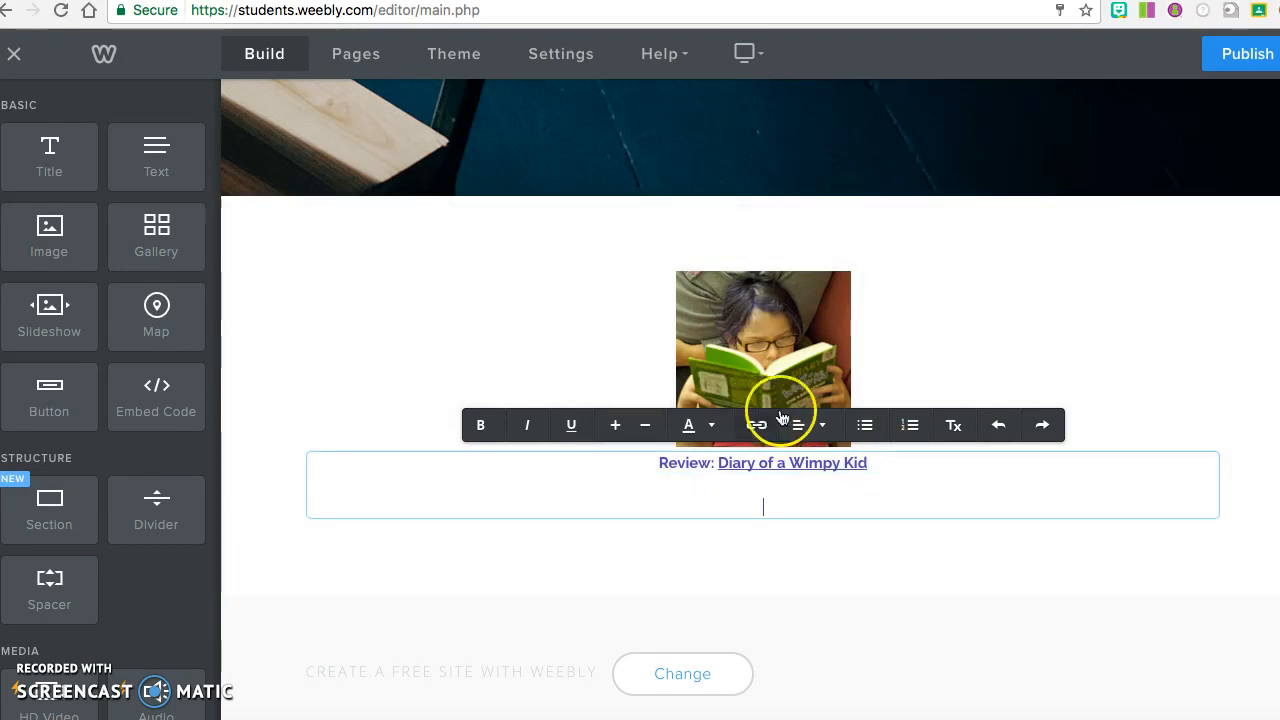
left_click(814, 425)
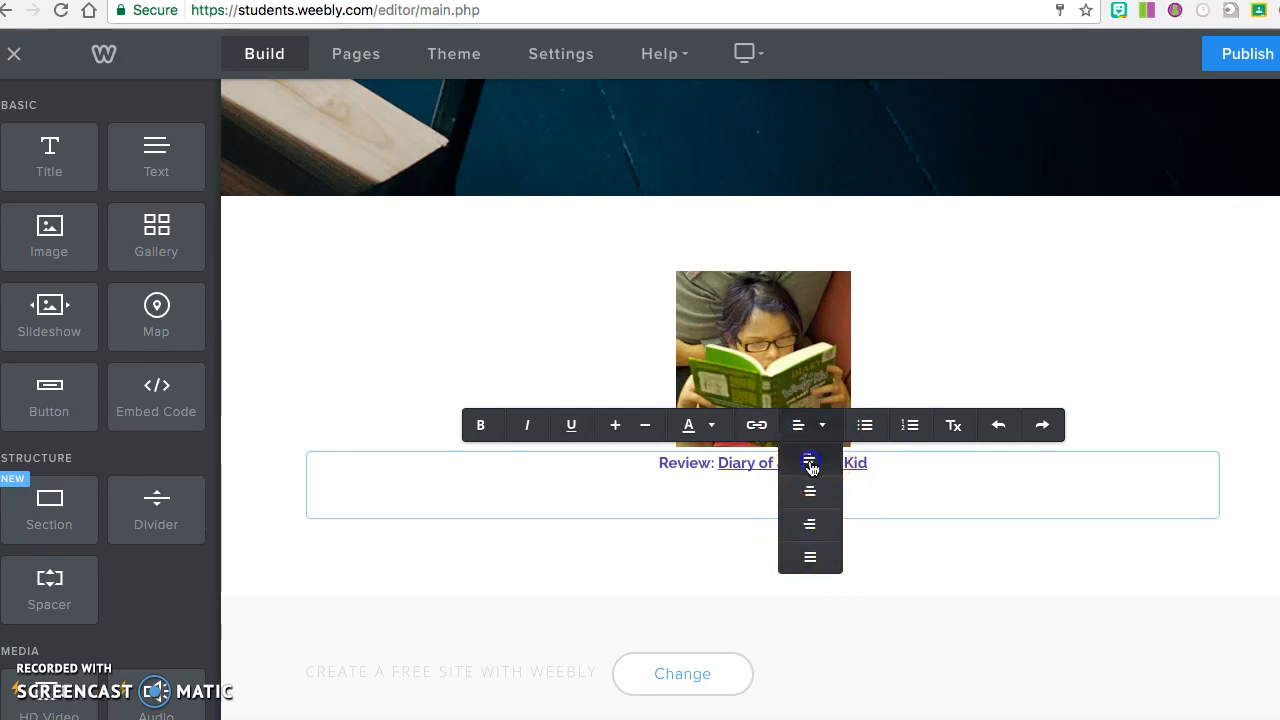
left_click(810, 464)
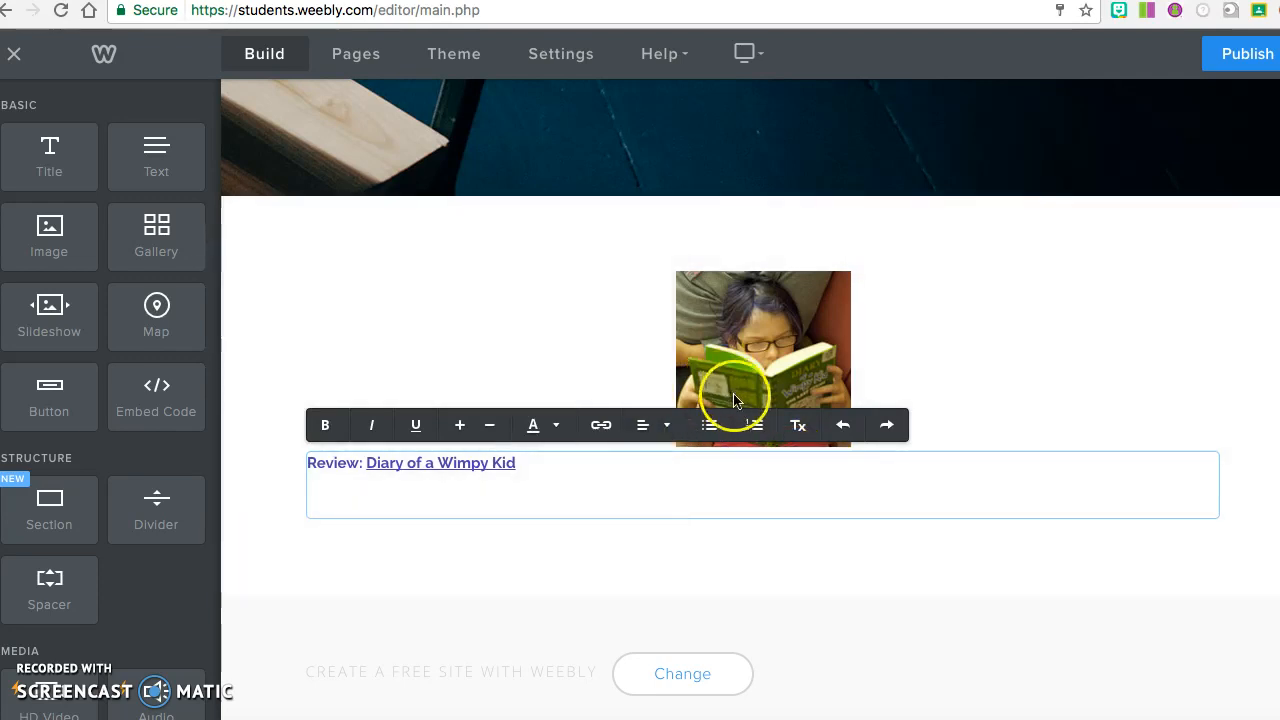
Step: Type 'Diary of a Wimpy Kid....' on the empty line beneath the review caption
left_click(463, 317)
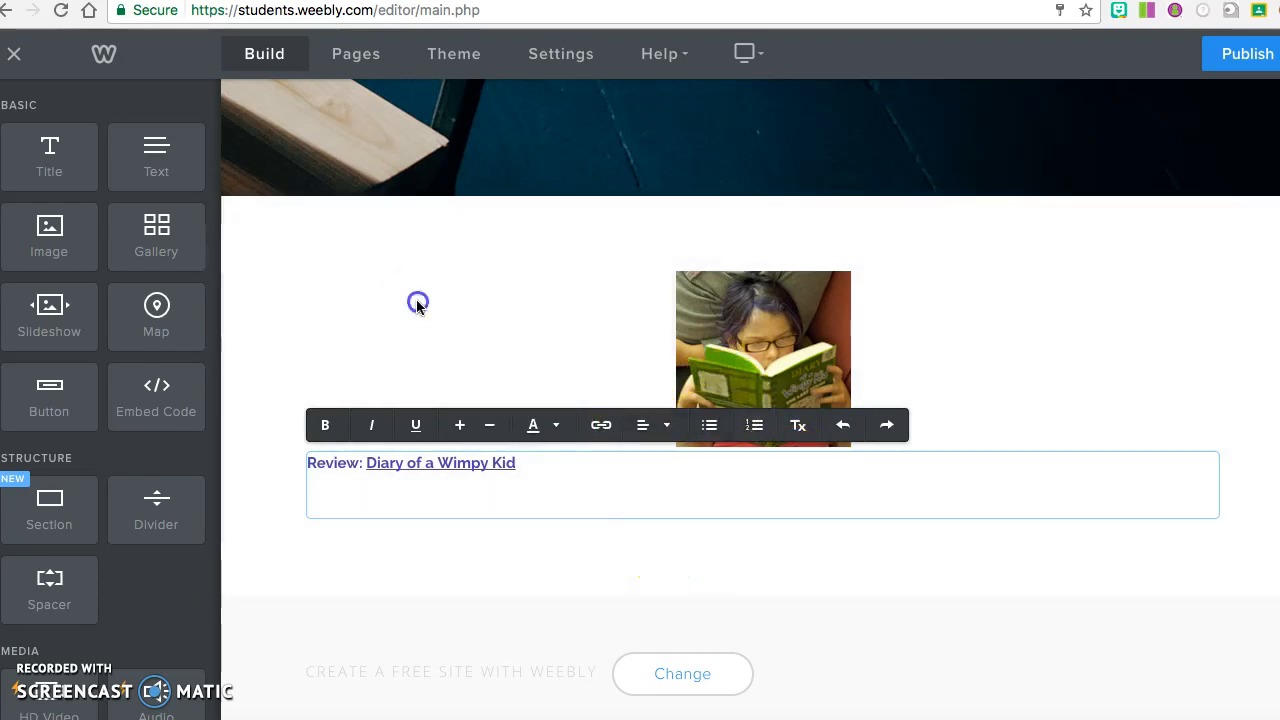
left_click(374, 463)
left_click(373, 516)
type("I read")
key("BackSpace")
key("BackSpace")
key("BackSpace")
key("BackSpace")
key("BackSpace")
key("BackSpace")
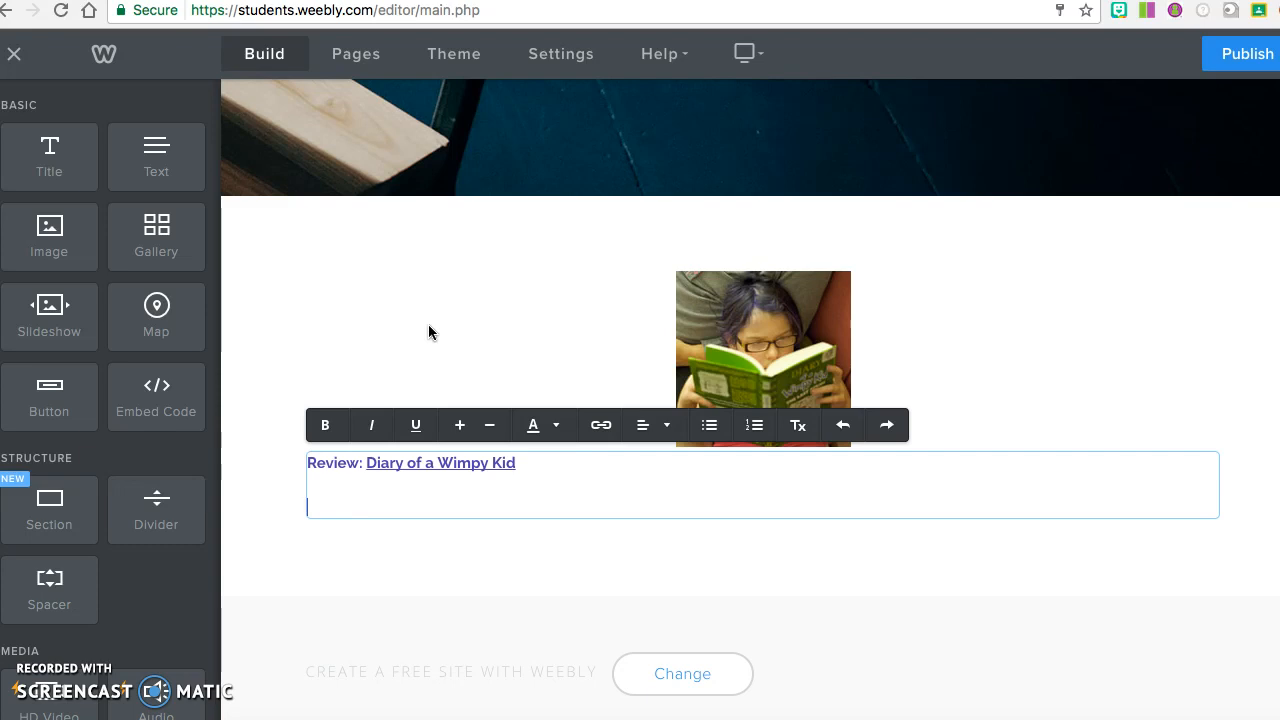
type("Di")
type("The Diary,")
key("BackSpace")
key("BackSpace")
type("y of a Wimpyo")
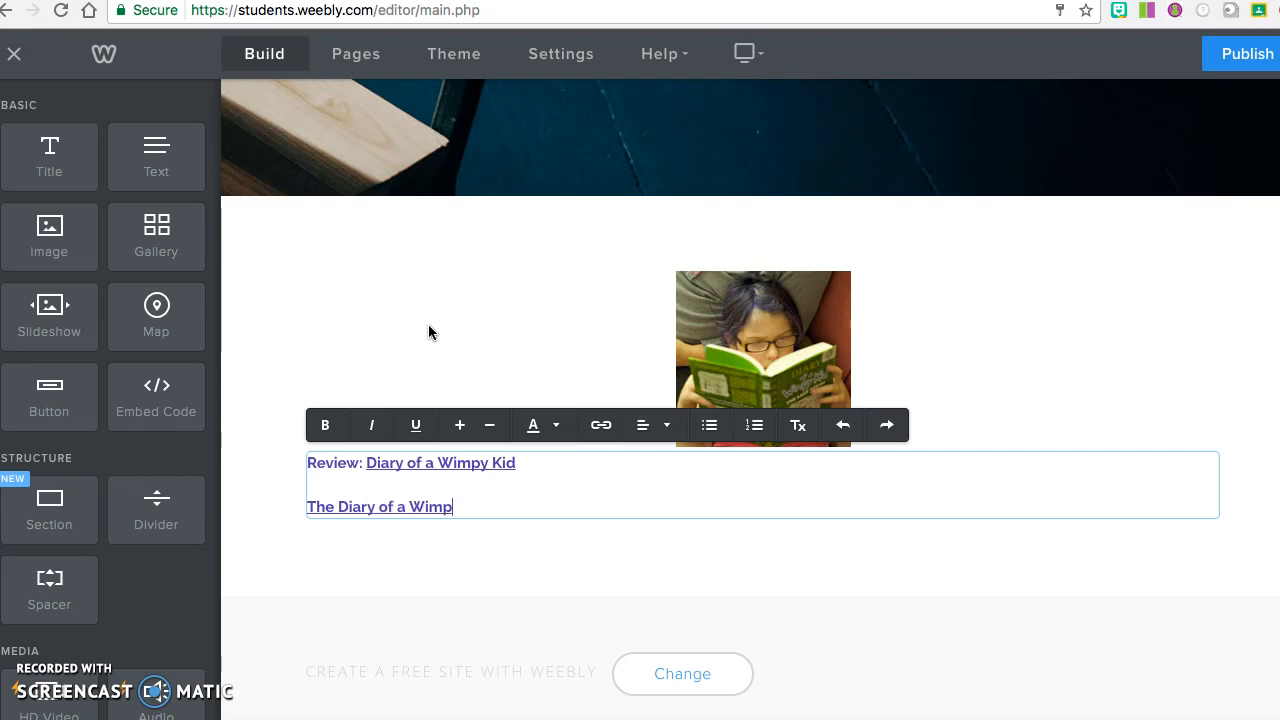
key("BackSpace")
type("Kid")
key("BackSpace")
key("BackSpace")
key("BackSpace")
key("BackSpace")
key("BackSpace")
key("BackSpace")
key("BackSpace")
key("BackSpace")
key("BackSpace")
key("BackSpace")
key("BackSpace")
key("BackSpace")
key("BackSpace")
key("BackSpace")
key("BackSpace")
key("BackSpace")
key("BackSpace")
key("BackSpace")
key("BackSpace")
key("BackSpace")
key("BackSpace")
key("BackSpace")
key("BackSpace")
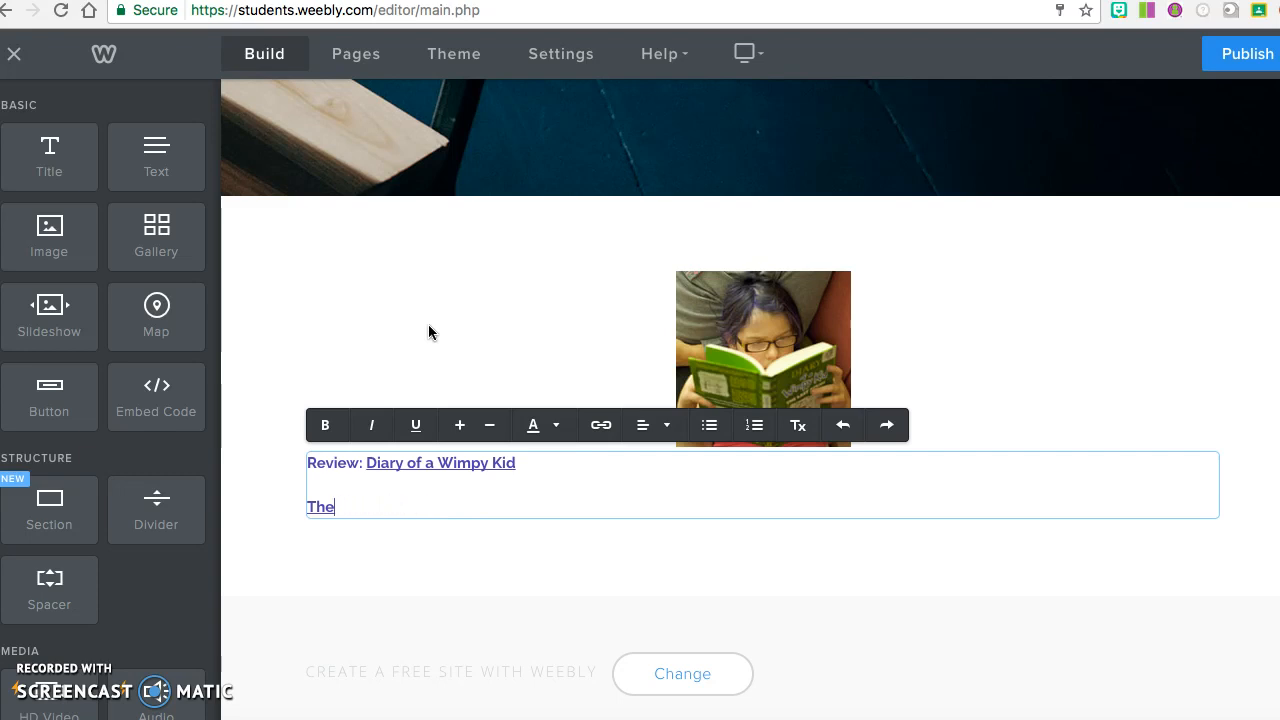
type("Diary of a Wim")
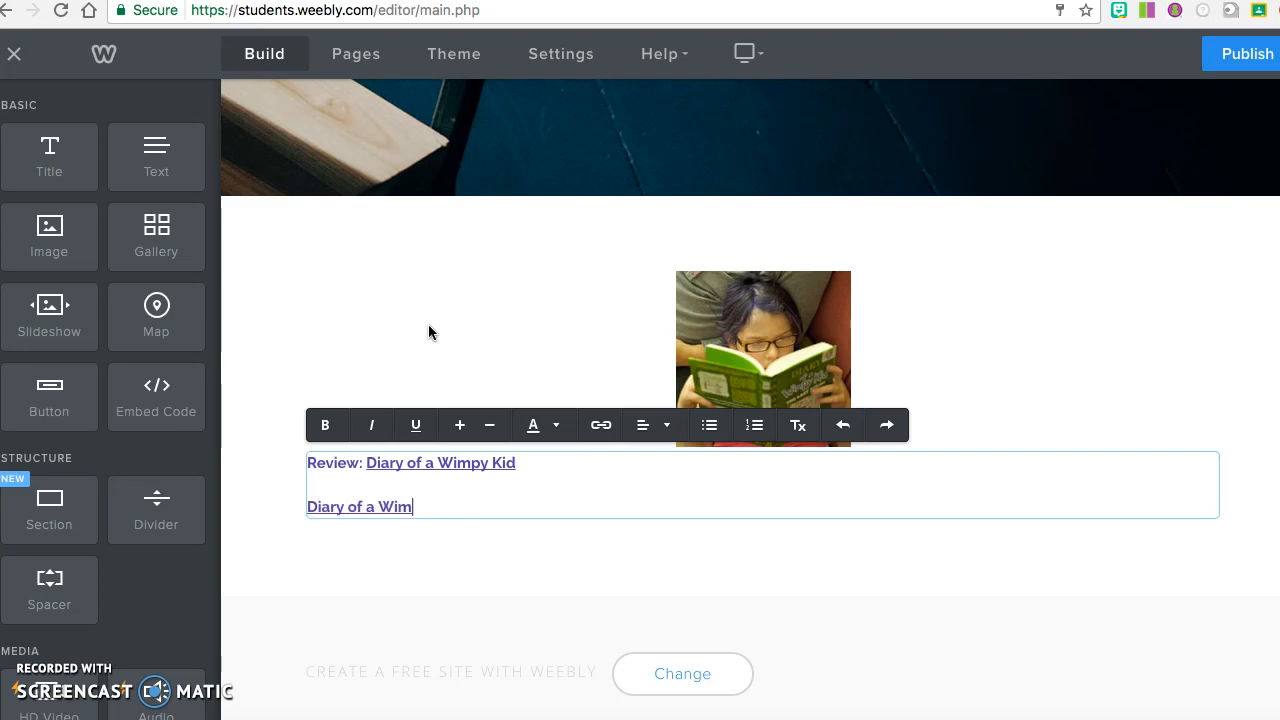
type("py Kid....")
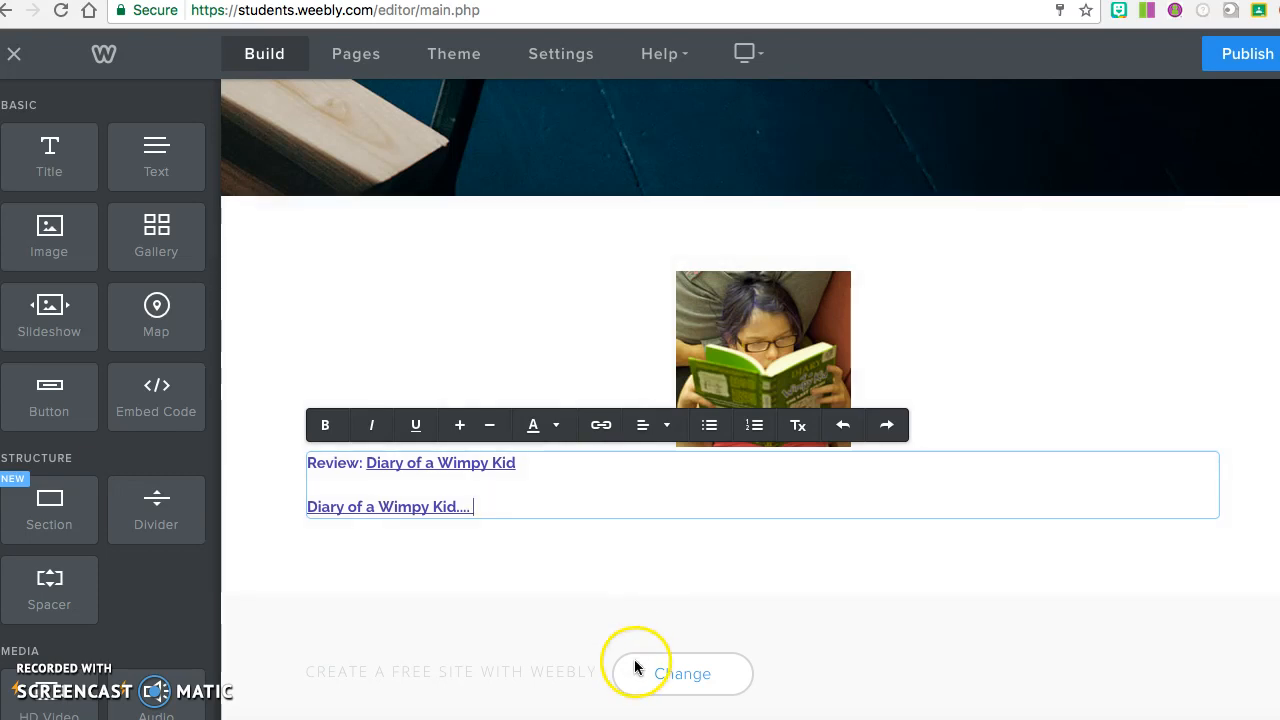
left_click(634, 595)
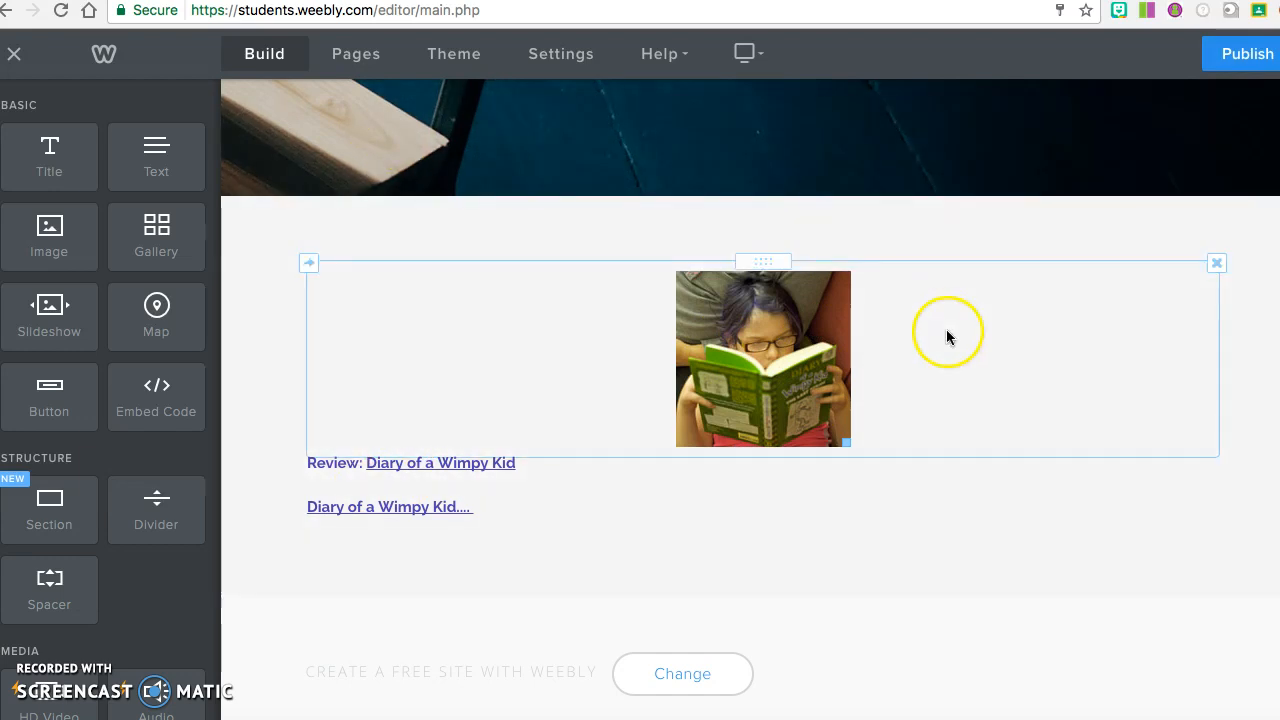
scroll(891, 214, "up", 4)
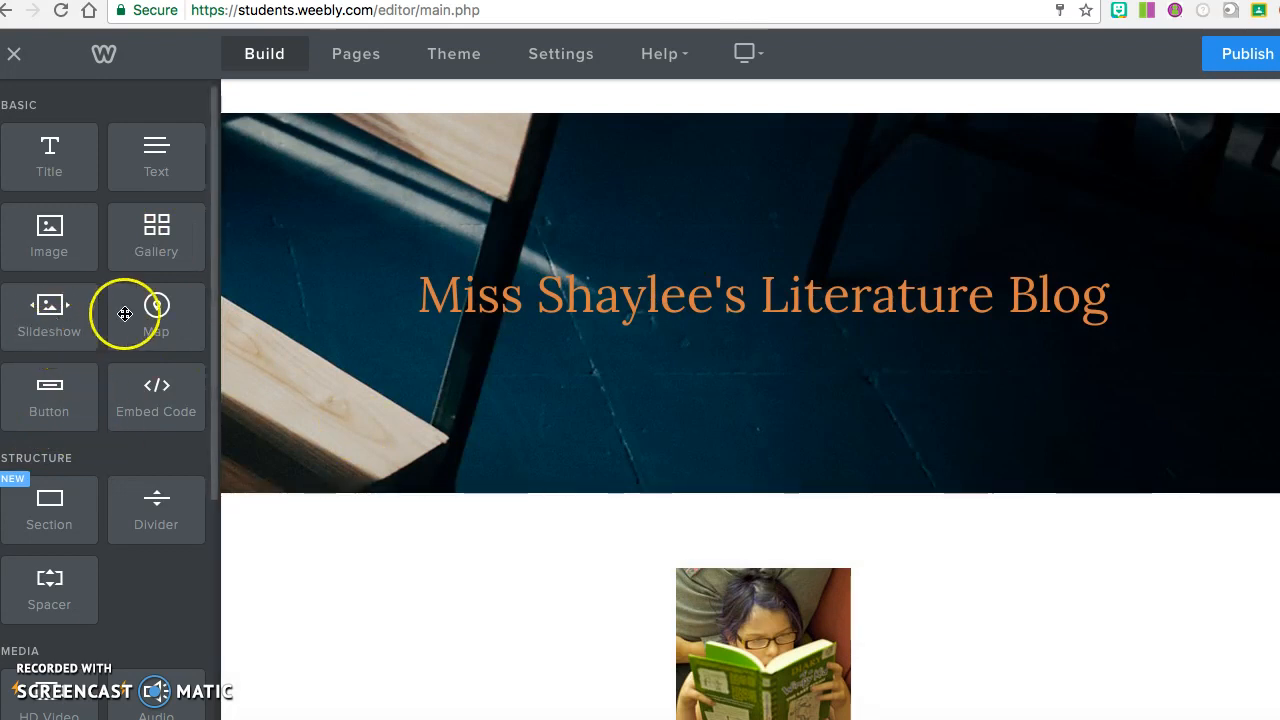
scroll(261, 514, "down", 3)
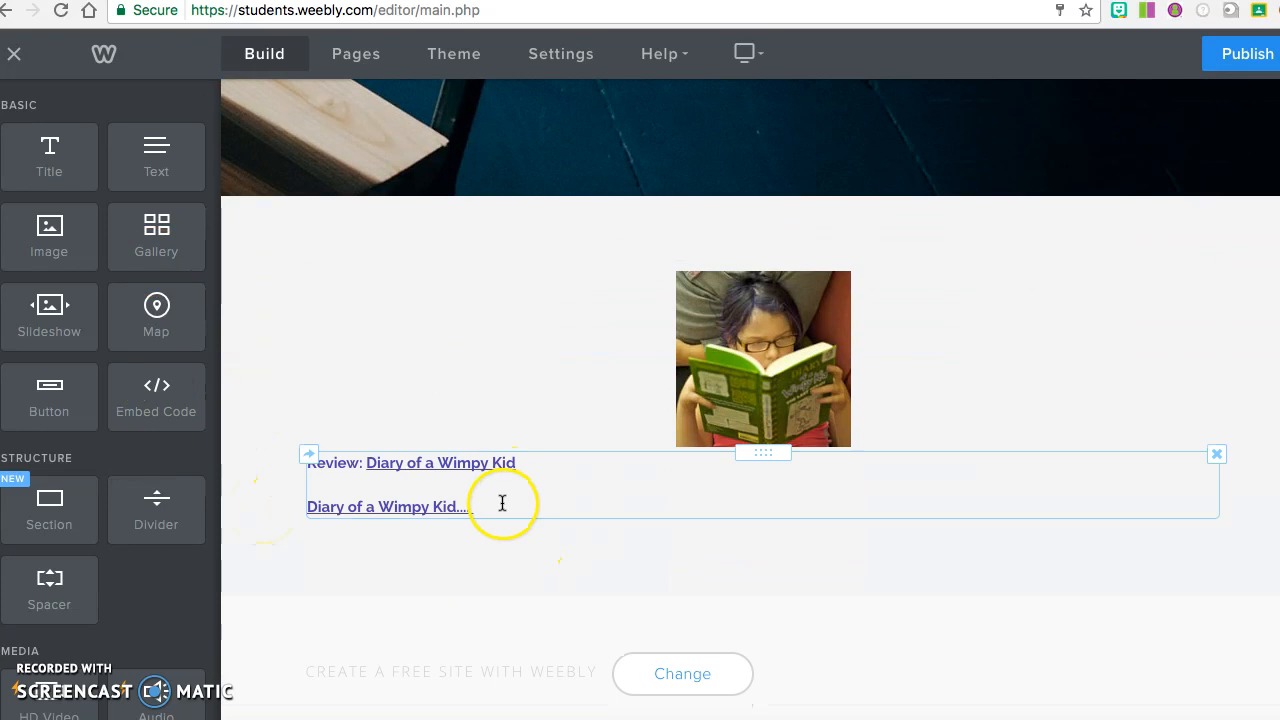
scroll(251, 281, "up", 5)
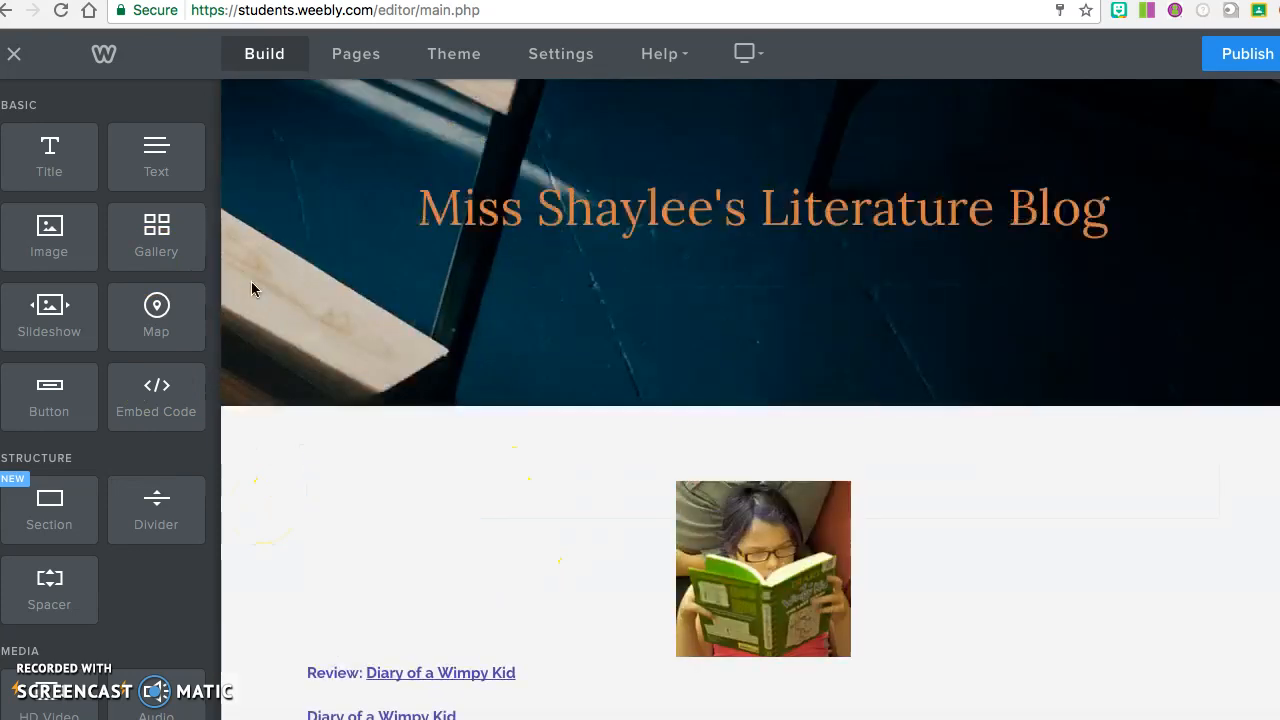
scroll(251, 282, "down", 5)
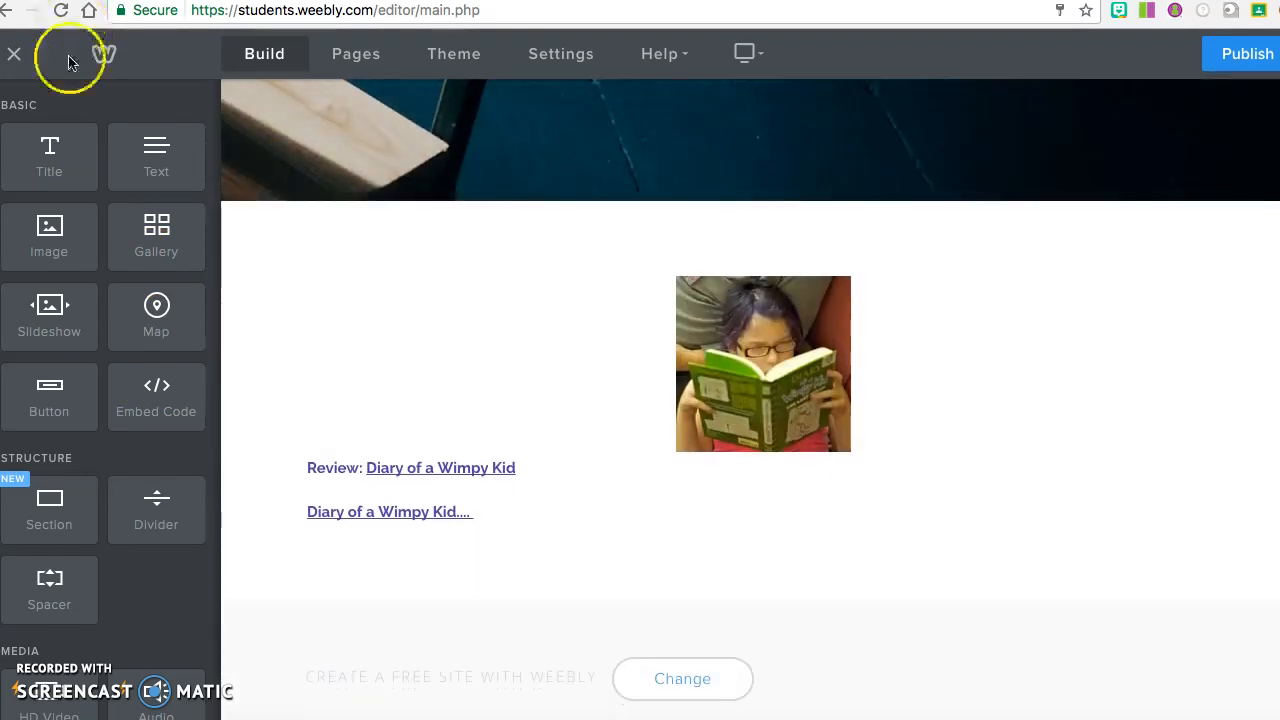